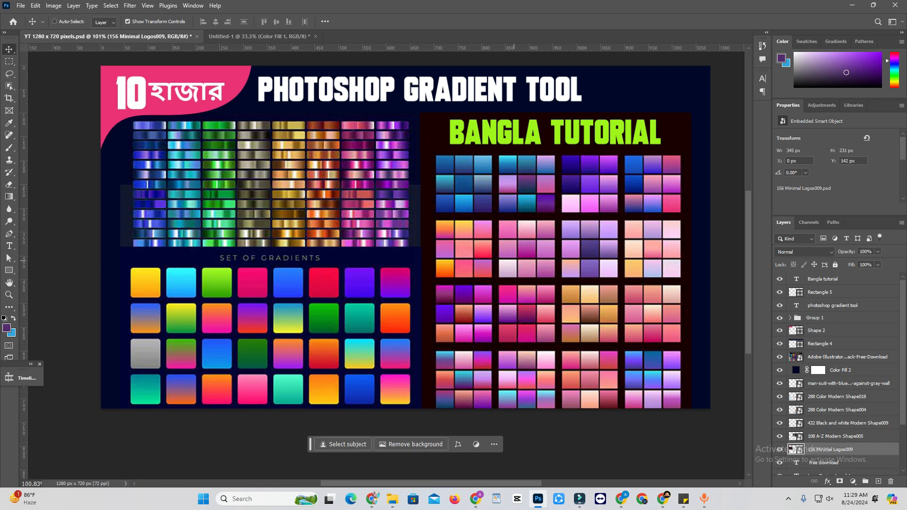
Step: Switch to the Untitled-1 document and hide the Shape 1 layer
scroll(503, 262, "up", 1)
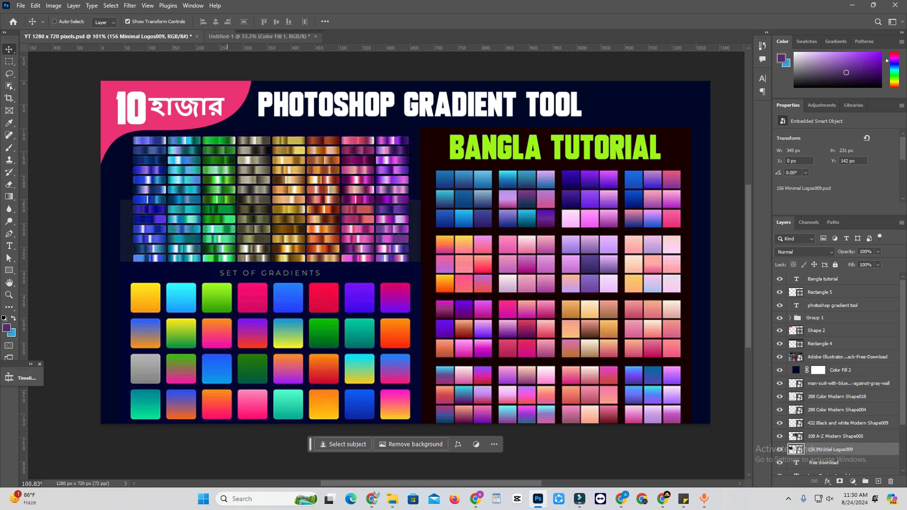
left_click(259, 37)
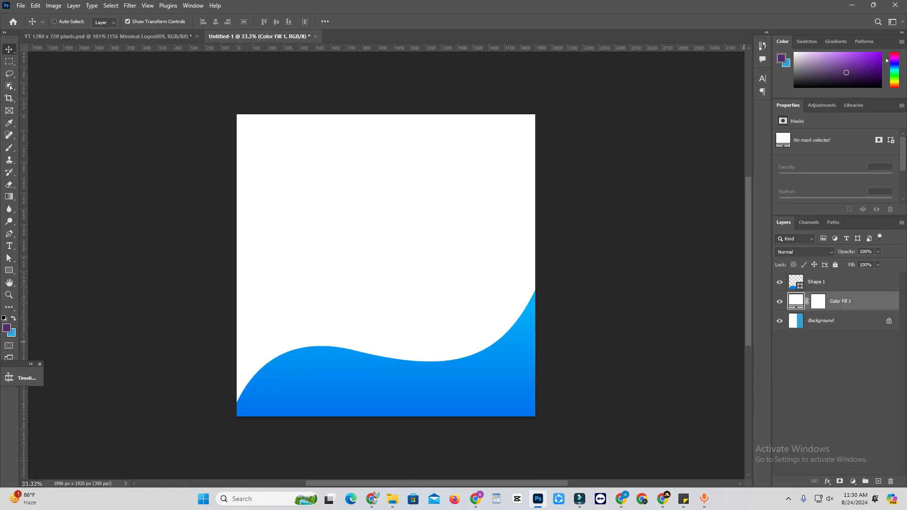
left_click(779, 282)
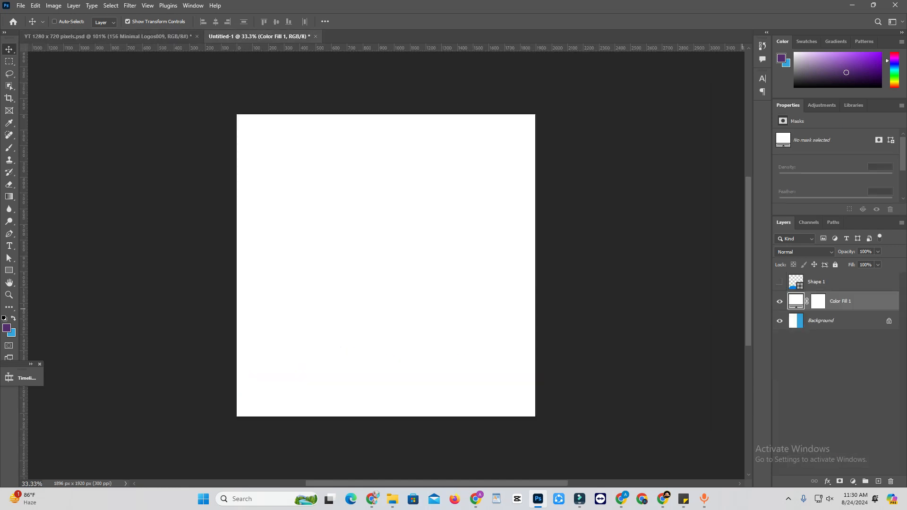
Step: Draw a closed wavy shape with the Pen tool across the lower part of the canvas, extending past its side and bottom edges
key("p")
key("v")
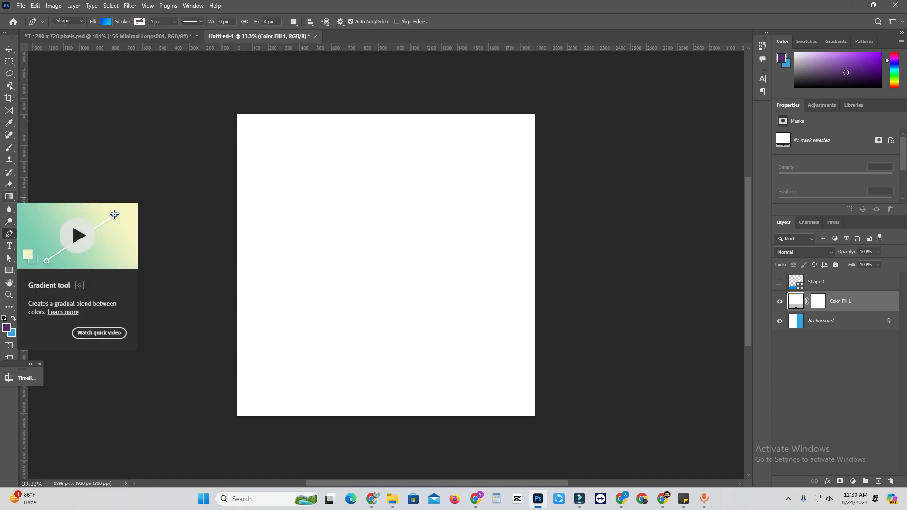
left_click(9, 234)
left_click(197, 412)
left_click_drag(365, 356, 453, 377)
left_click_drag(563, 306, 580, 185)
left_click(628, 383)
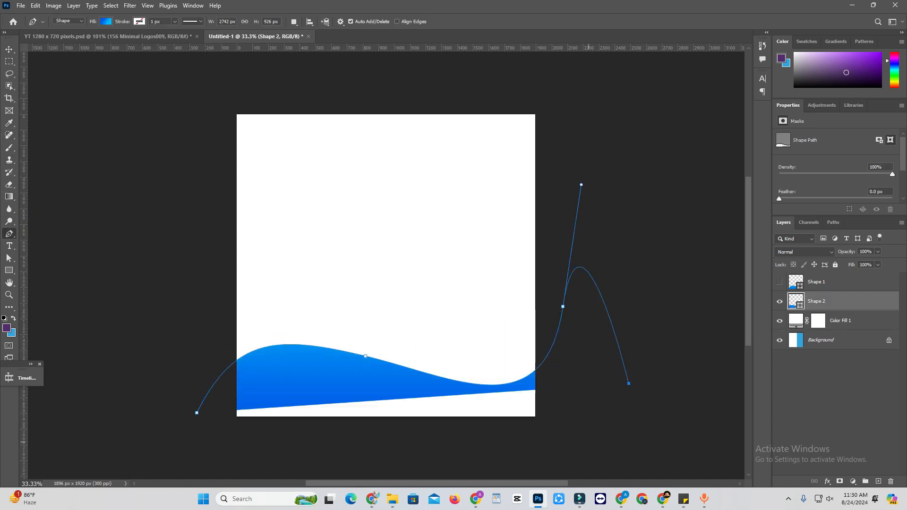
left_click(584, 442)
left_click(409, 457)
left_click(197, 413)
Step: Reshape the new wave by lowering its crest and side anchor points so it covers the canvas bottom, and deselect it
key("v")
key("a")
left_click_drag(365, 355, 367, 329)
left_click_drag(562, 307, 557, 331)
left_click_drag(366, 329, 341, 343)
left_click_drag(197, 412, 146, 464)
key("v")
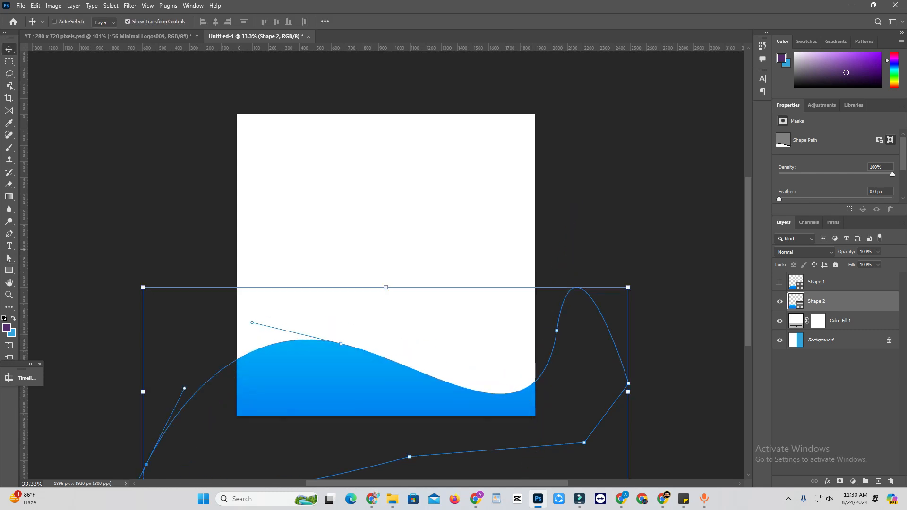
left_click(835, 402)
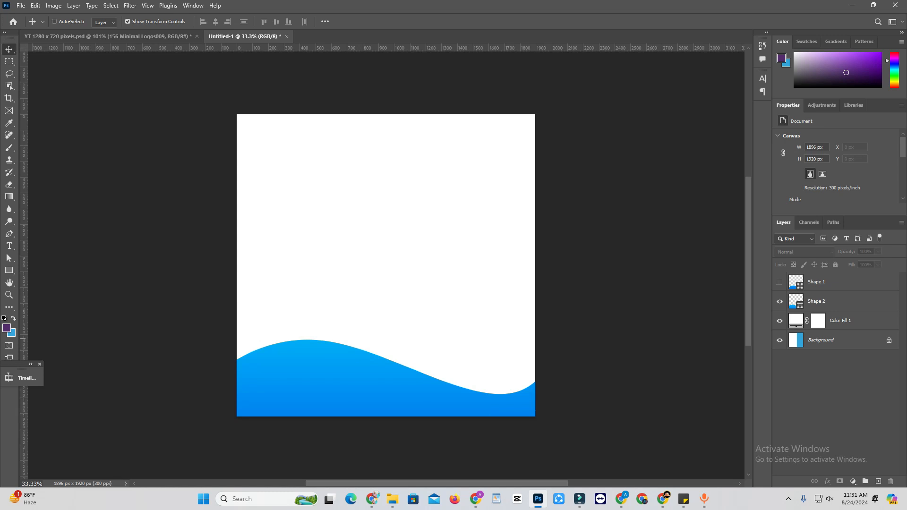
Step: Show and select the Shape 1 layer and hide the Shape 2 layer
left_click(779, 282)
left_click(825, 282)
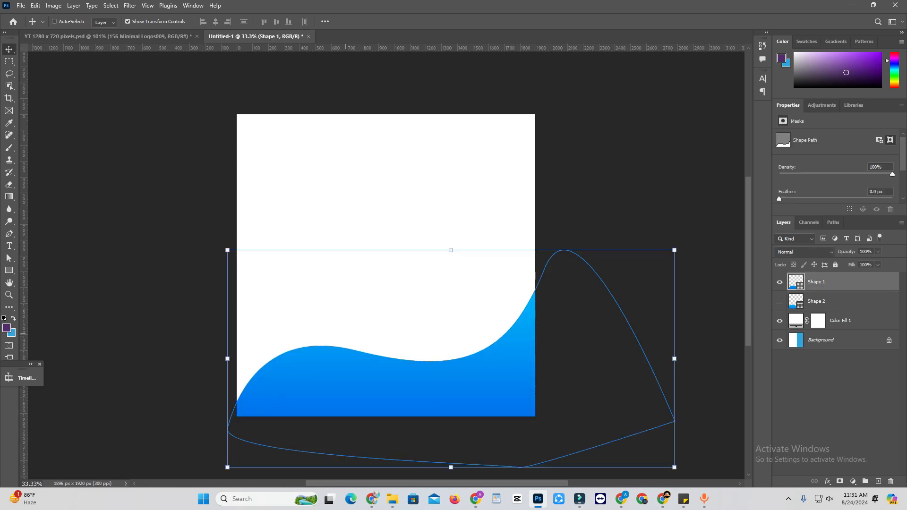
scroll(350, 334, "up", 6)
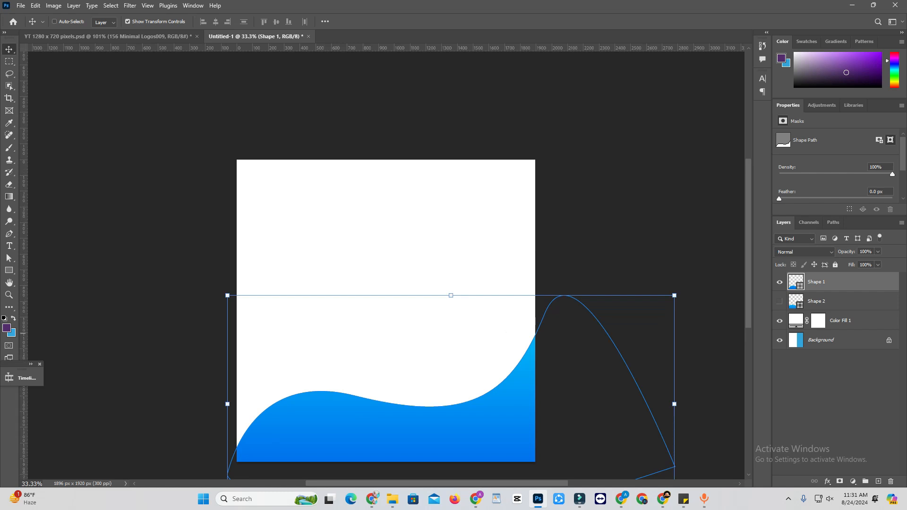
Step: Try the Foreground to Background preset from the Basics group on Shape 1's gradient fill and discard the change
double_click(796, 282)
left_click(418, 126)
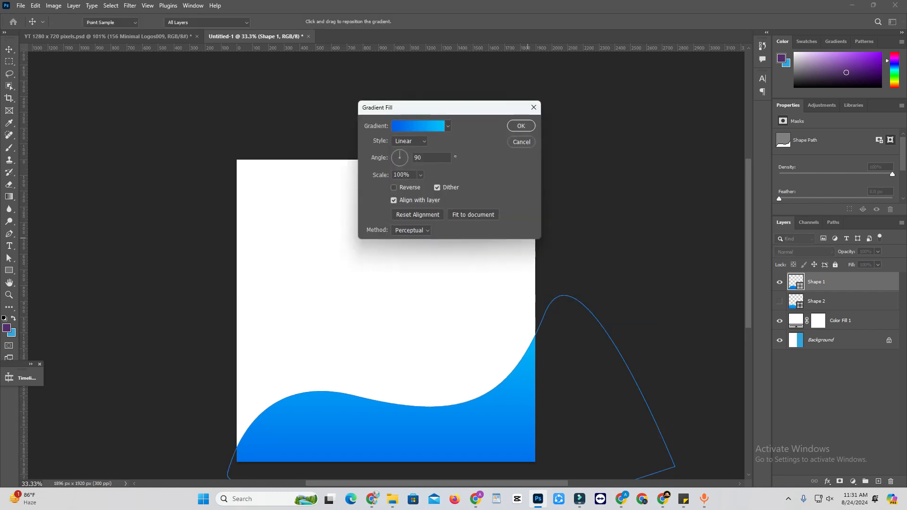
scroll(586, 297, "down", 5)
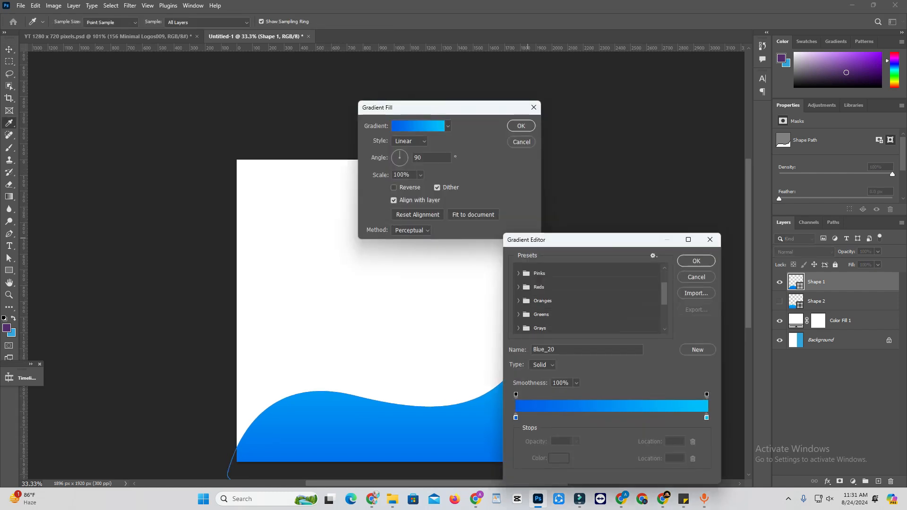
scroll(586, 298, "up", 5)
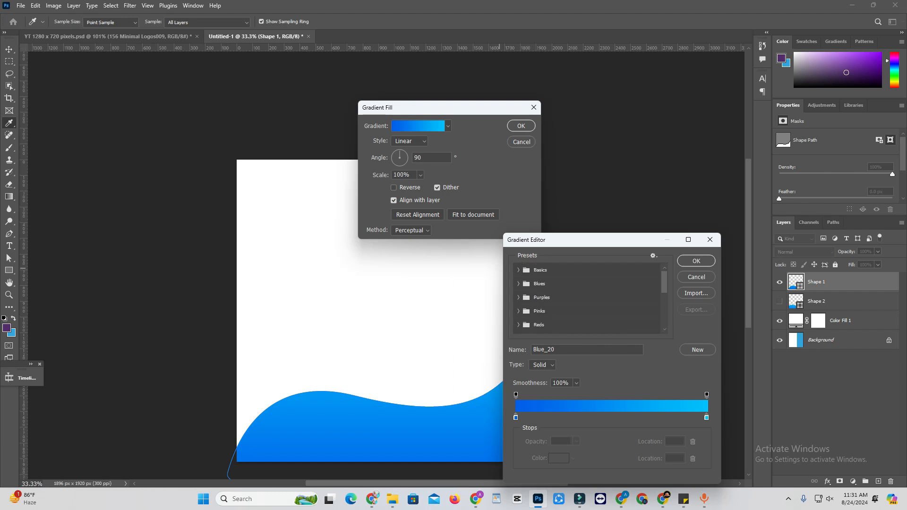
left_click(518, 270)
left_click(561, 283)
left_click(532, 283)
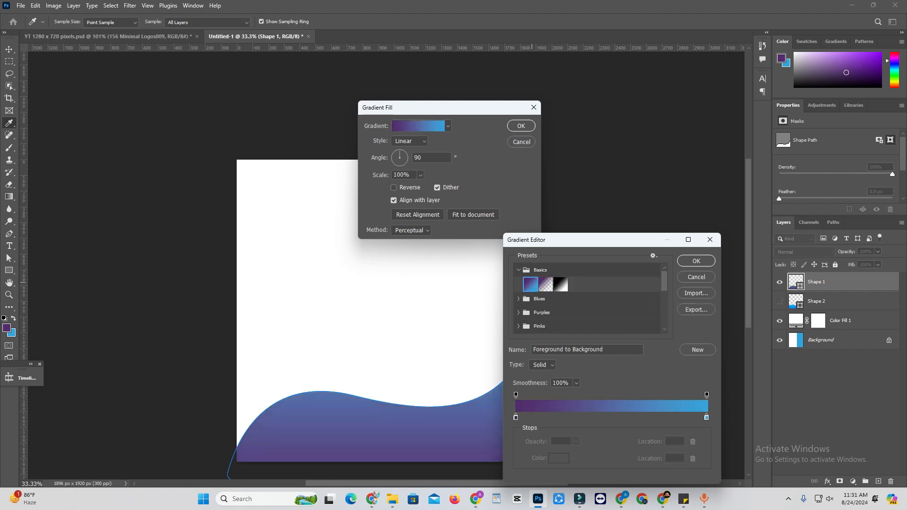
left_click_drag(607, 243, 583, 205)
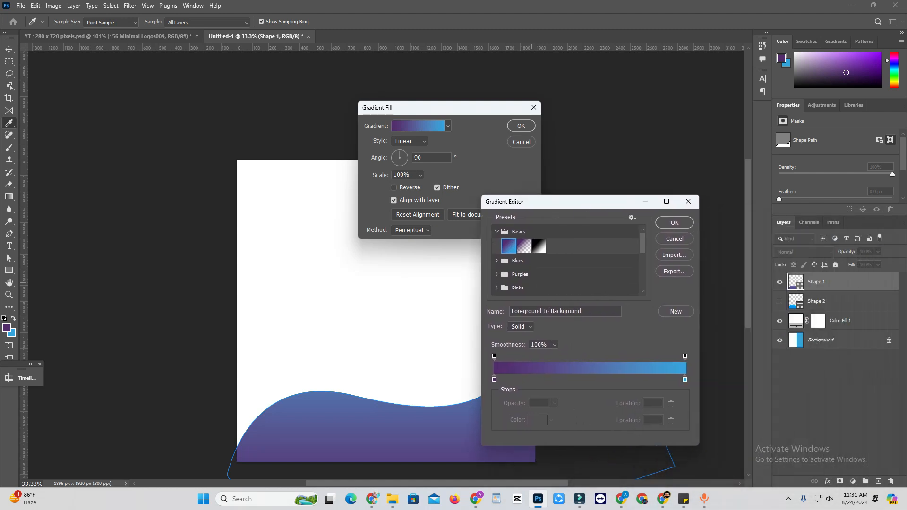
scroll(566, 260, "down", 5)
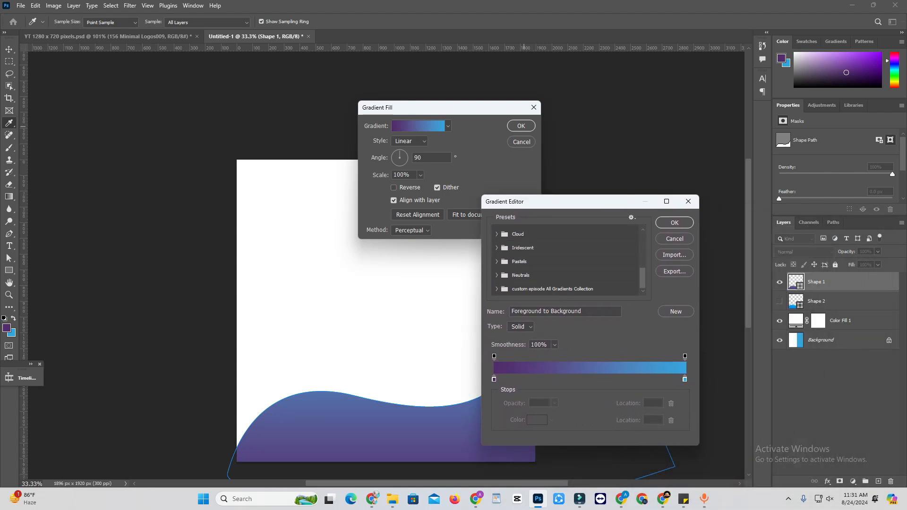
left_click(688, 201)
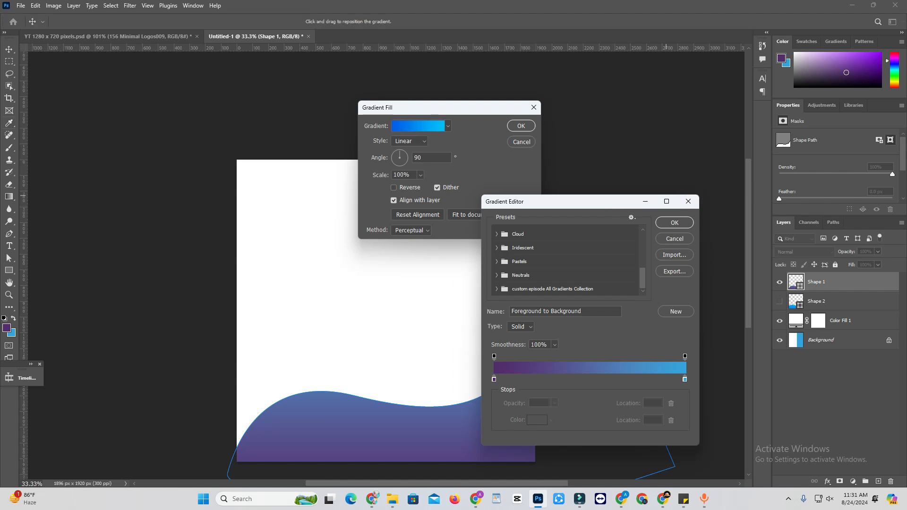
key("Return")
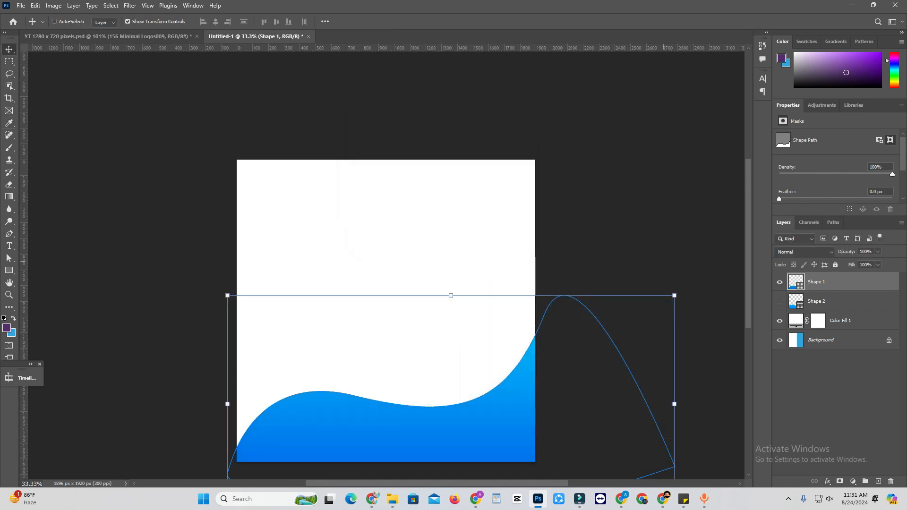
Step: Fill Shape 1 with the purple foreground color and switch its fill type to a gradient
key("alt+BackSpace")
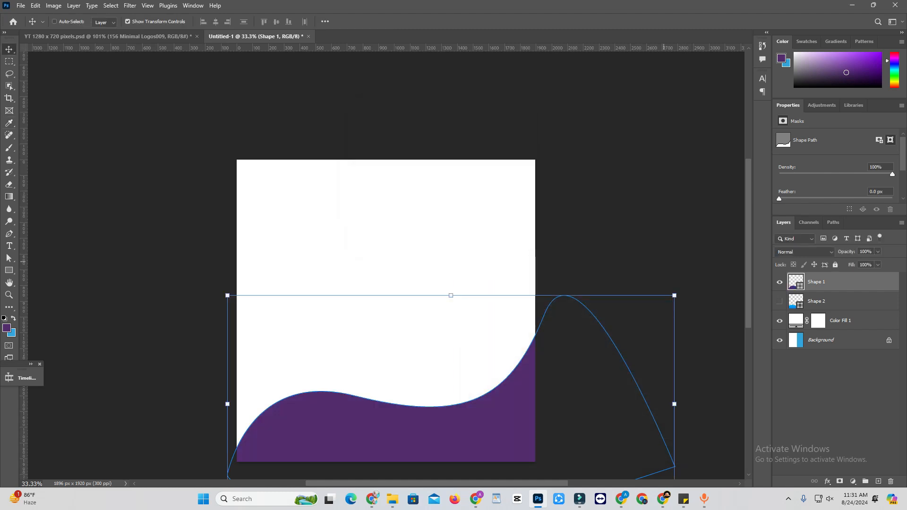
double_click(795, 282)
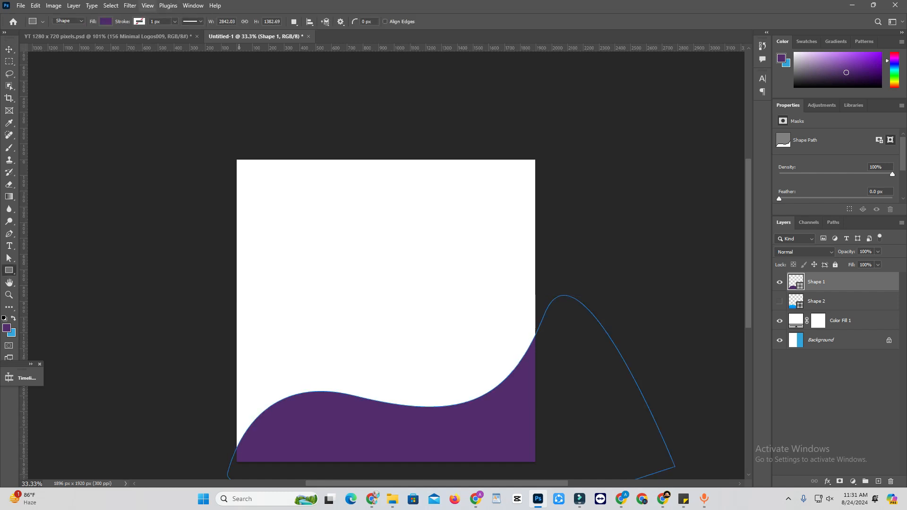
left_click(62, 40)
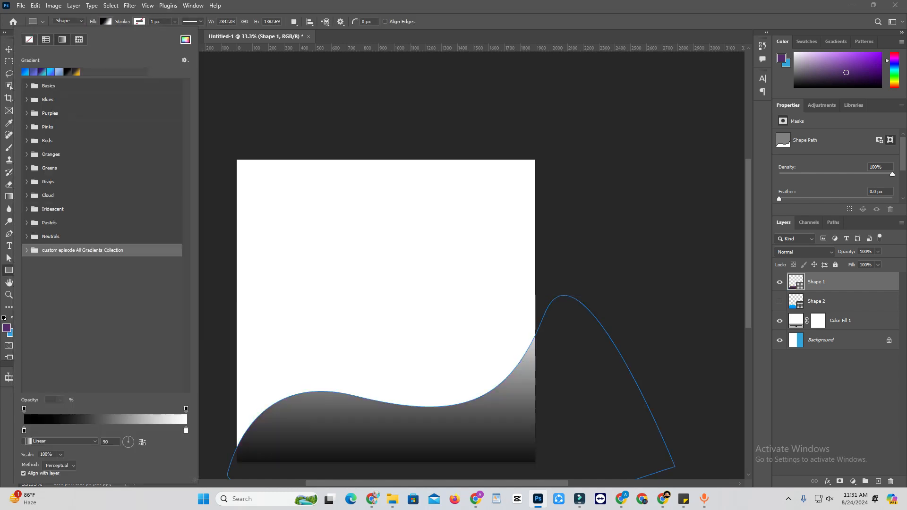
scroll(384, 307, "down", 4)
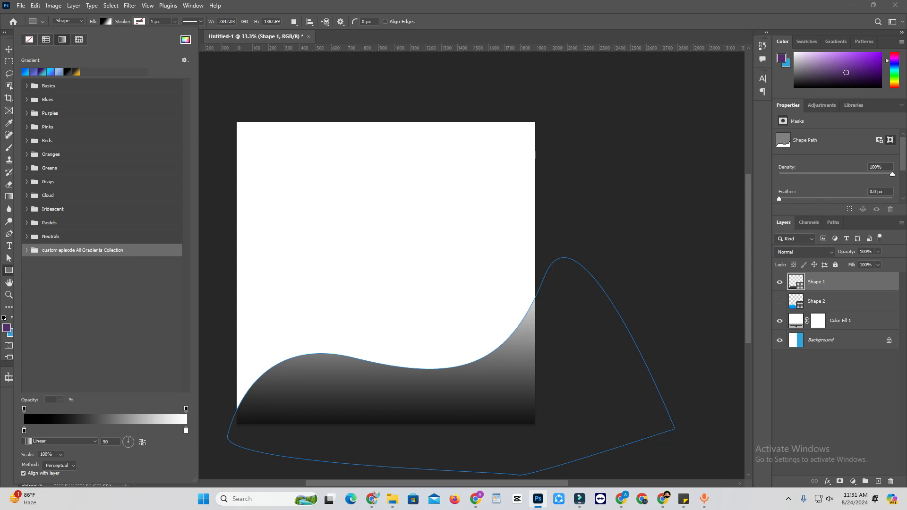
Step: Try blue-to-green, blue-to-red and dark-to-bright-blue gradients from the custom episode All Gradients Collection on Shape 1
left_click(27, 250)
scroll(102, 284, "down", 6)
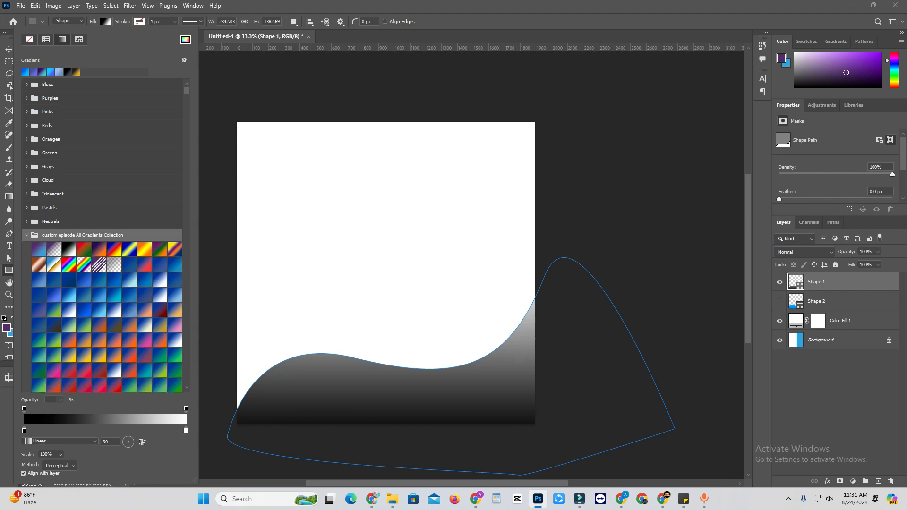
scroll(102, 283, "down", 4)
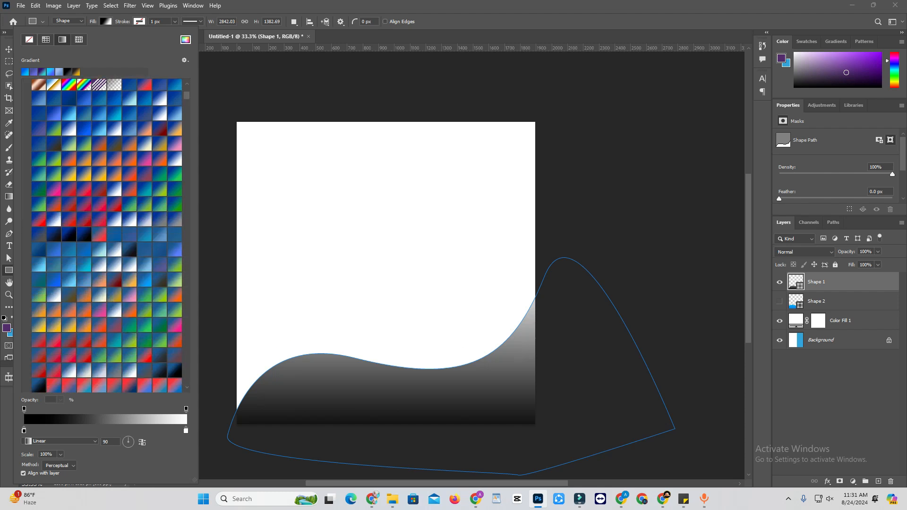
left_click(129, 325)
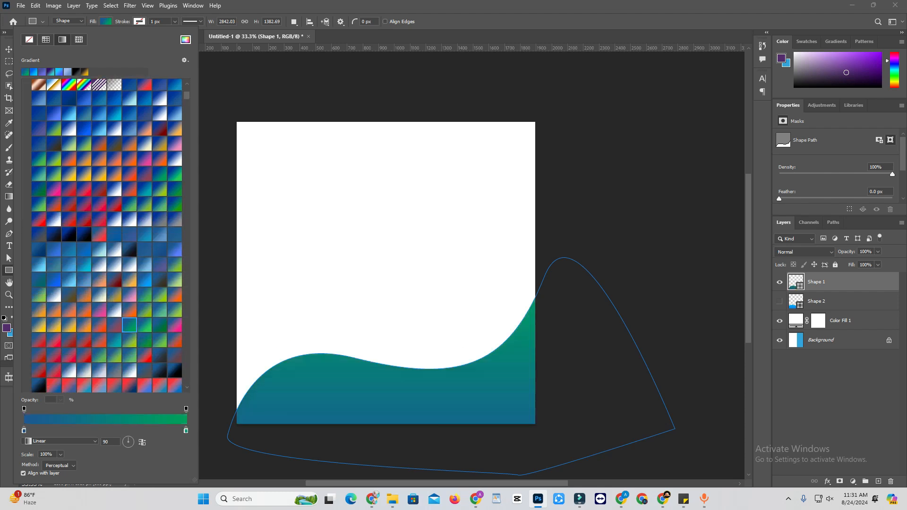
left_click(99, 189)
left_click(84, 128)
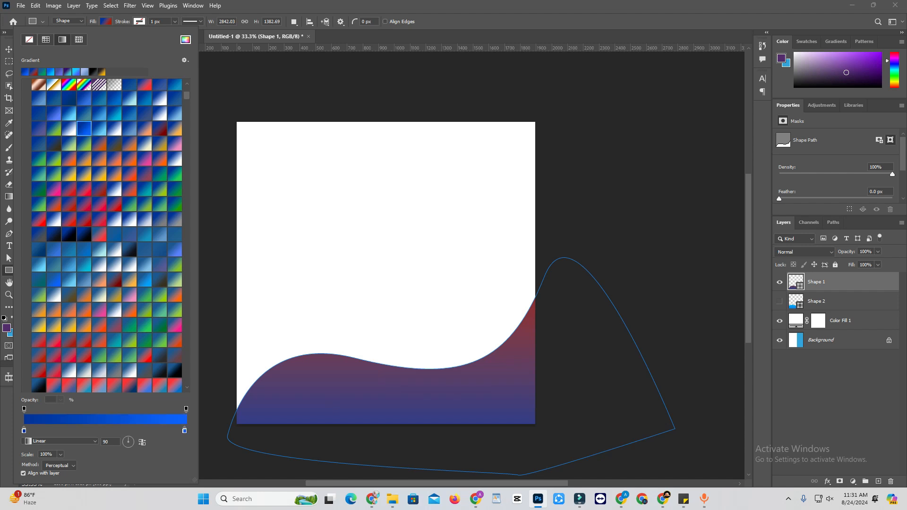
Step: Preview orange, red and light-blue gradients from the custom collection on Shape 1, and settle on a subtle medium-blue gradient
scroll(107, 235, "down", 6)
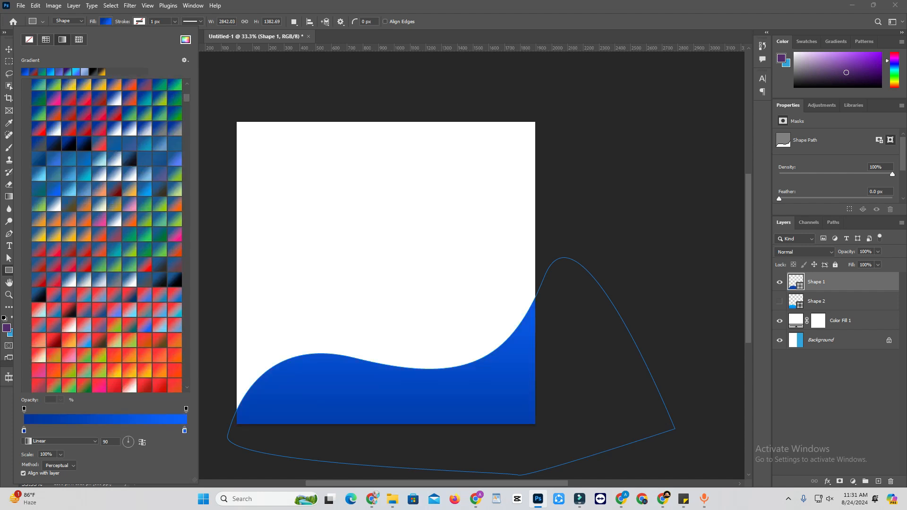
left_click(145, 348)
left_click(144, 363)
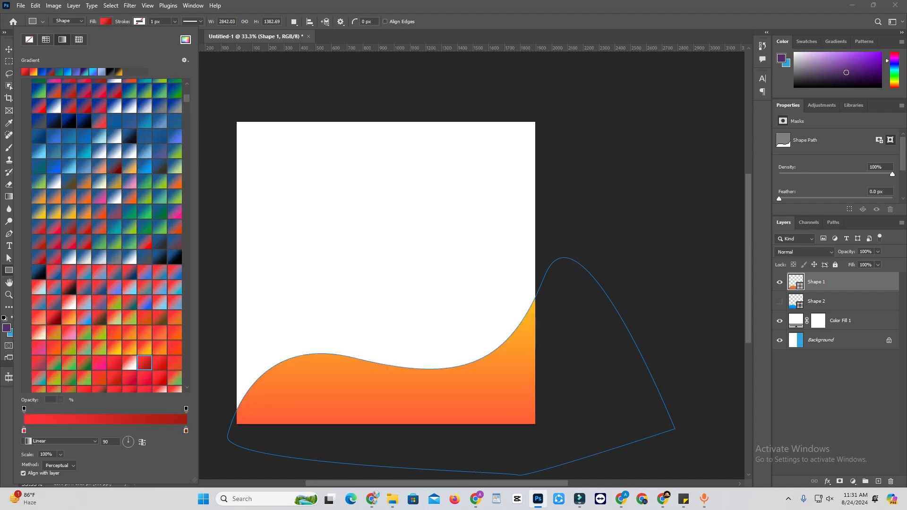
scroll(106, 235, "down", 4)
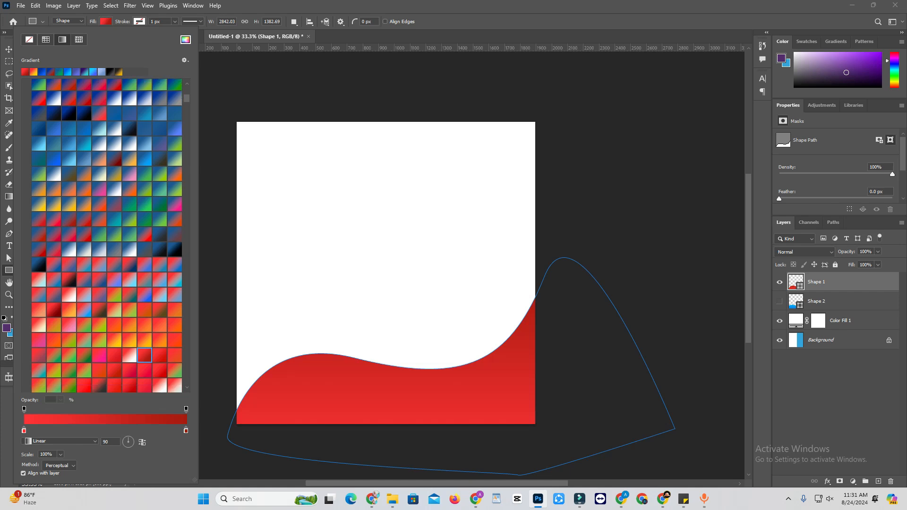
left_click(99, 340)
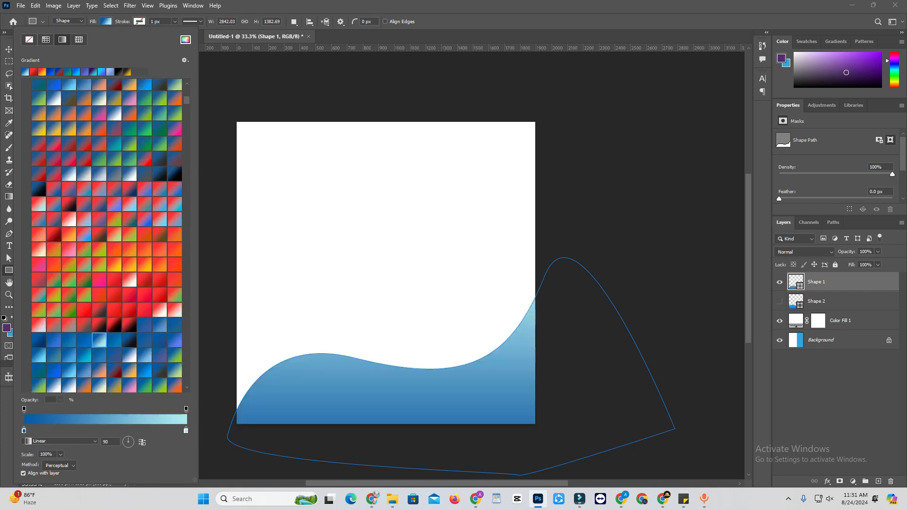
left_click(84, 340)
Step: Delete the custom episode All Gradients Collection group together with its gradients
scroll(107, 235, "up", 15)
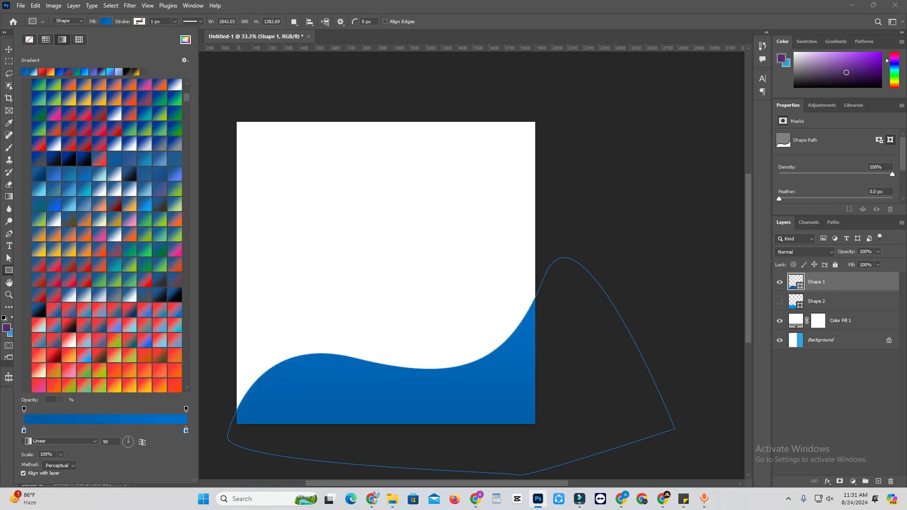
scroll(107, 236, "up", 1)
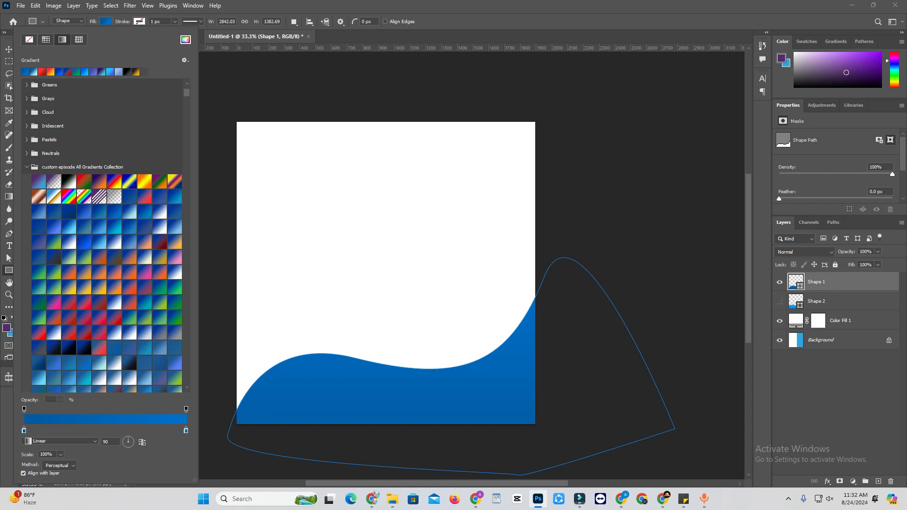
left_click(27, 167)
left_click(82, 250)
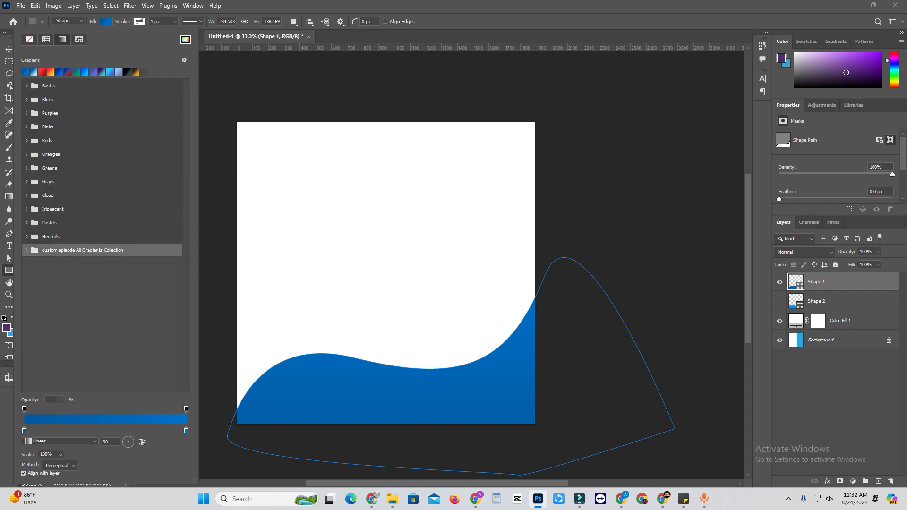
right_click(117, 250)
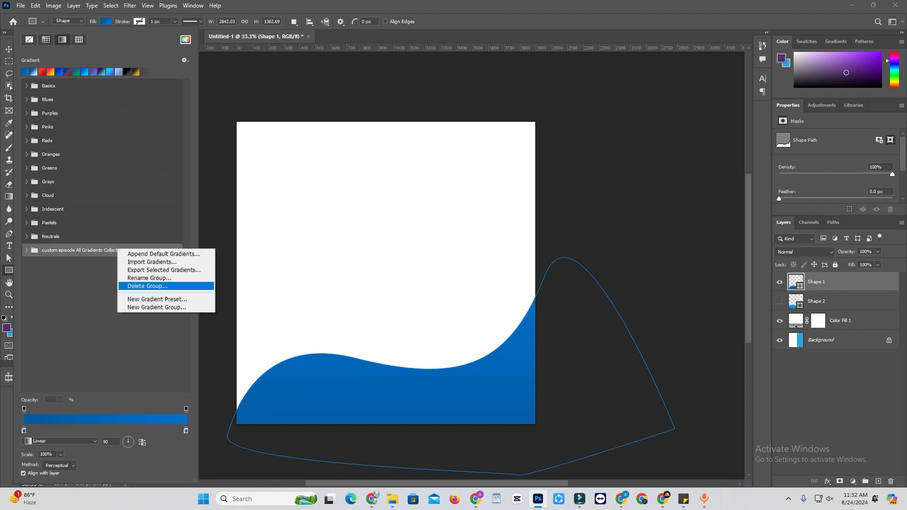
left_click(147, 286)
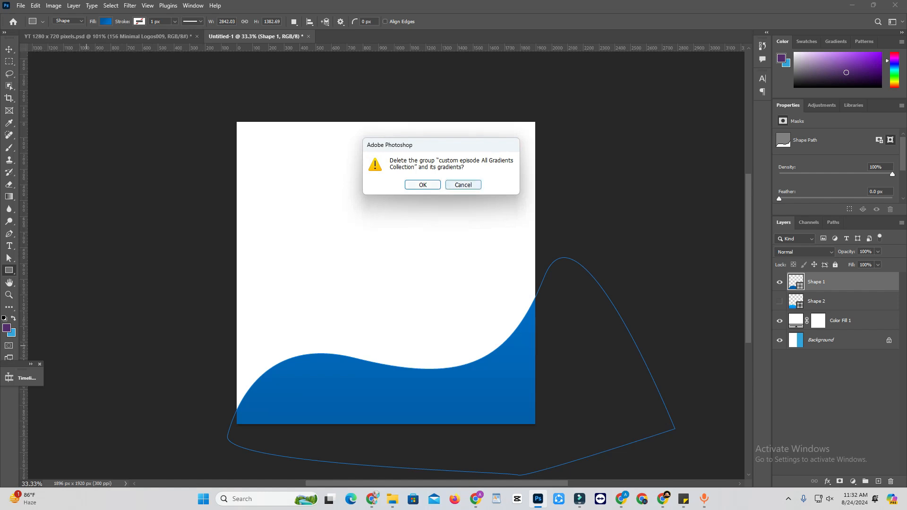
left_click(421, 184)
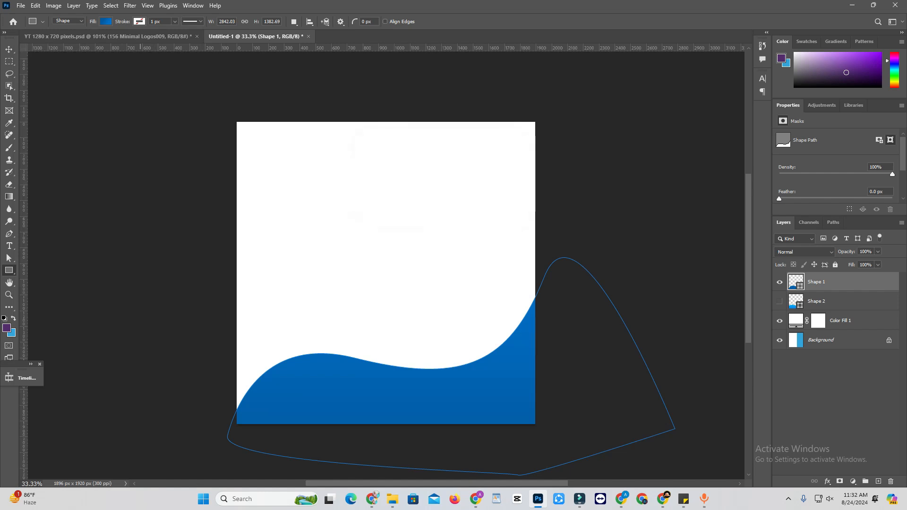
Step: Import the custom episode All Gradients Collection file from the 3 style & Gradient Pack folder into the gradient presets and expand its group
left_click(106, 21)
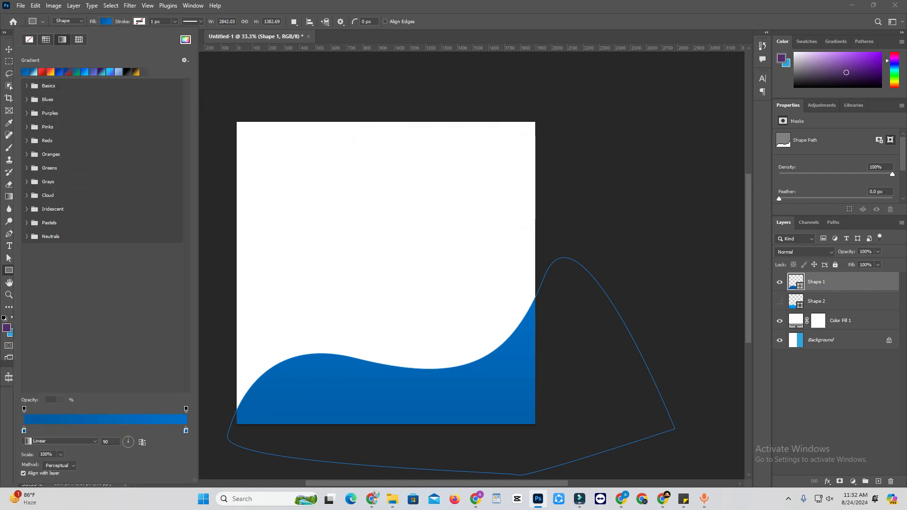
left_click(184, 60)
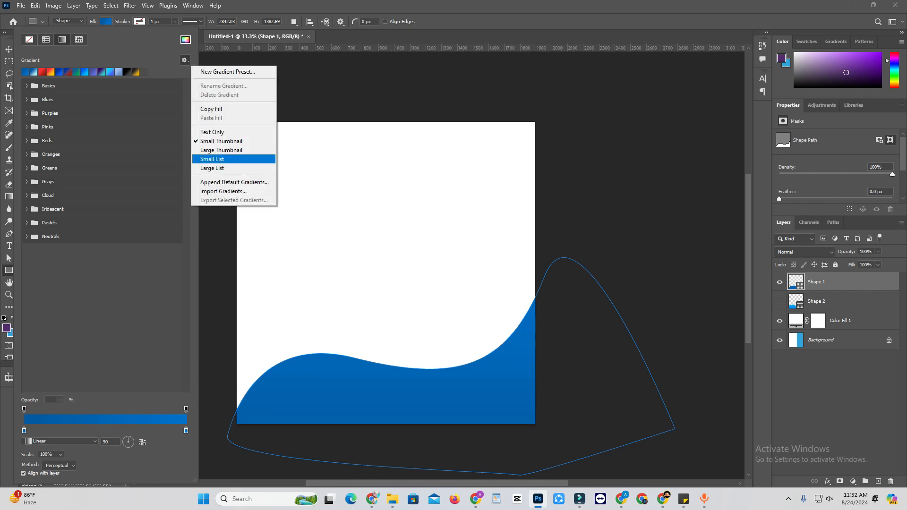
left_click(224, 191)
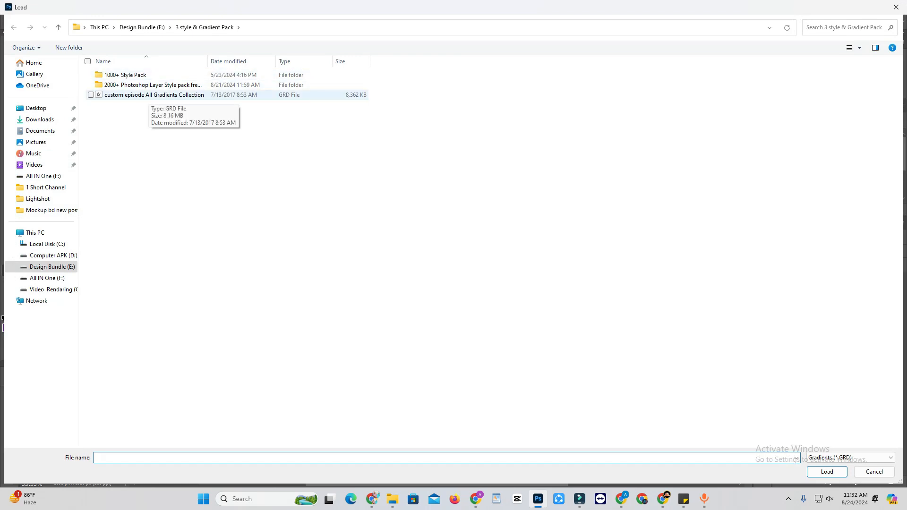
double_click(151, 95)
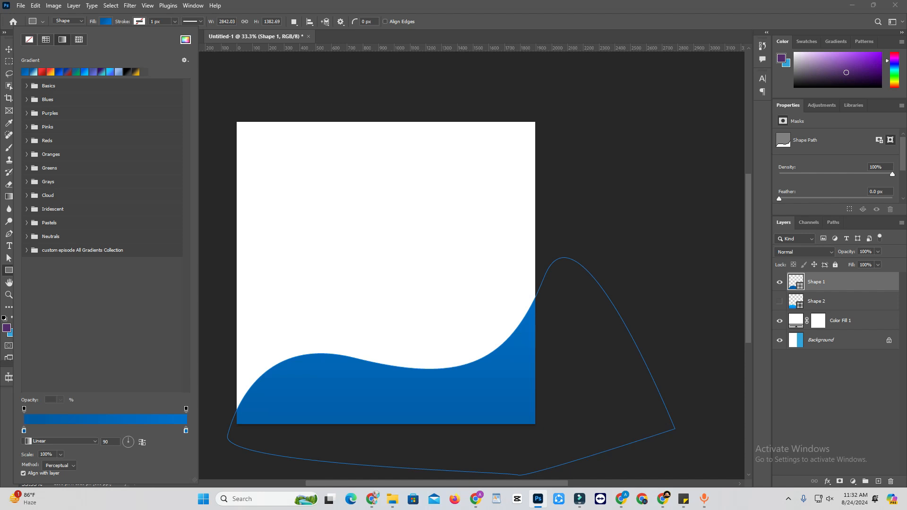
left_click(27, 250)
scroll(102, 283, "down", 2)
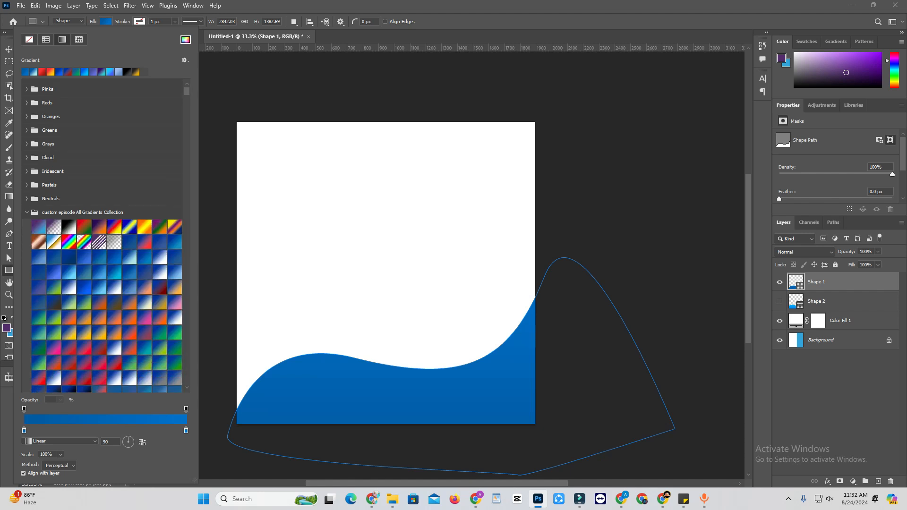
Step: Try orange-yellow, yellow-white and black-crimson gradients from the imported collection on Shape 1
left_click(145, 226)
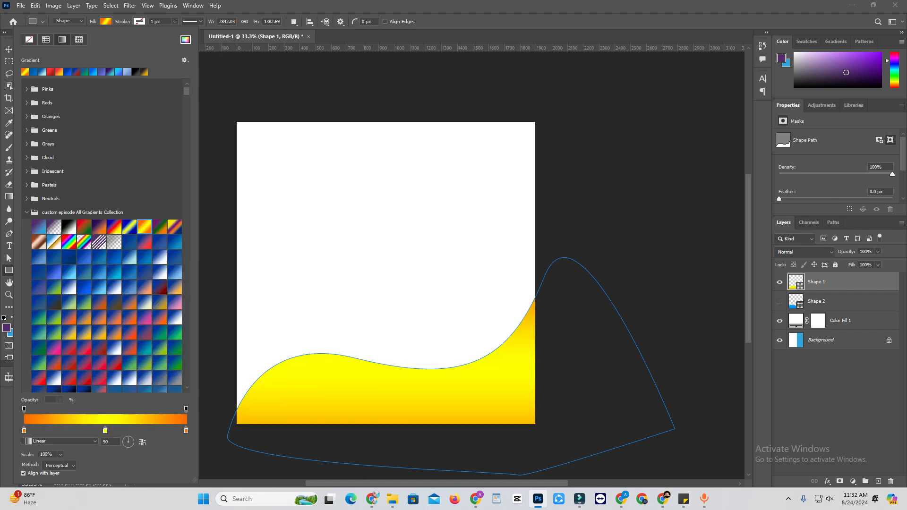
scroll(102, 236, "down", 10)
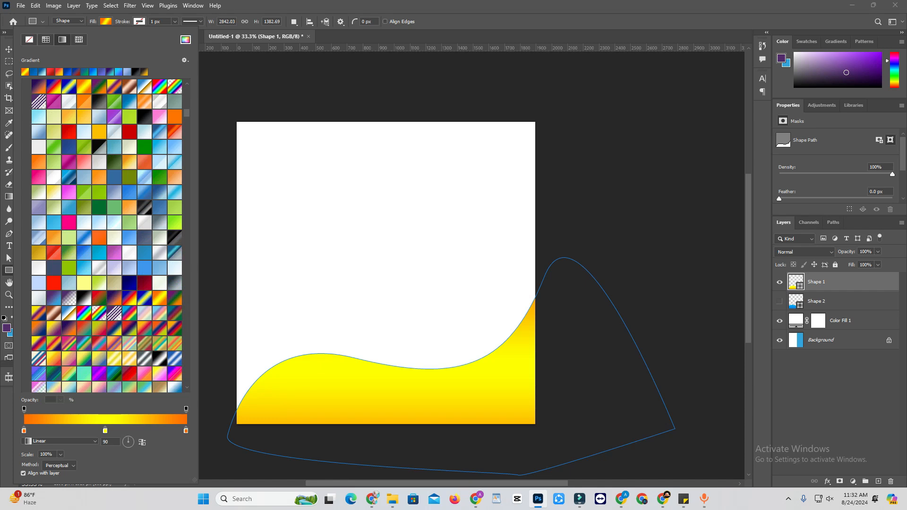
scroll(107, 235, "down", 10)
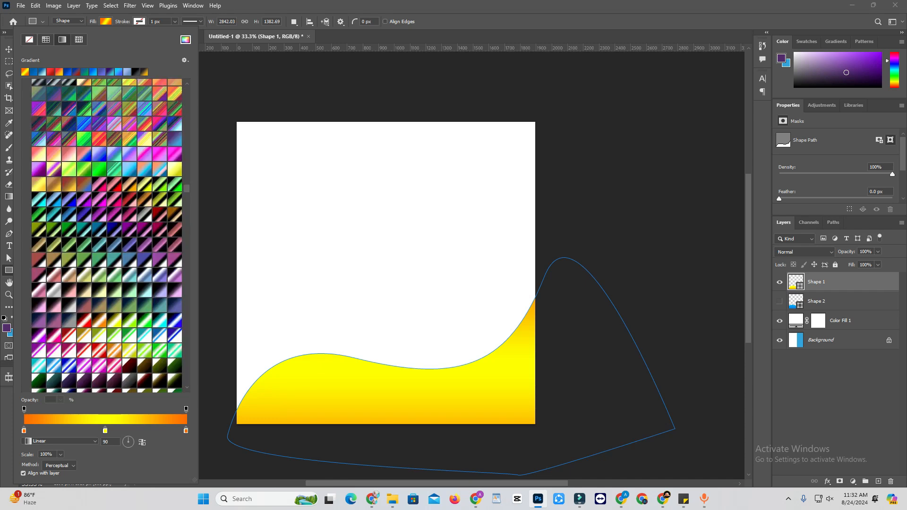
left_click(129, 350)
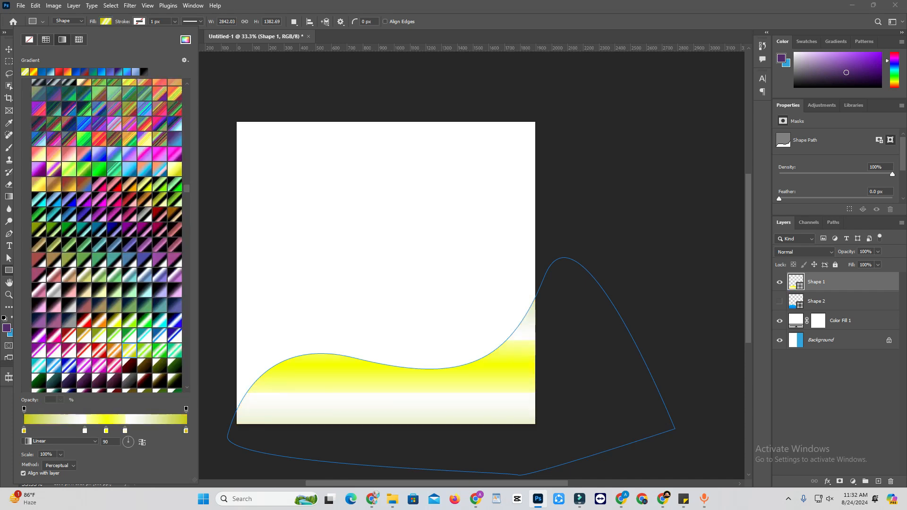
left_click(159, 229)
Step: Try a pale lavender-to-blue gradient and a soft grey-and-white gradient from further down the collection on Shape 1
scroll(159, 231, "down", 5)
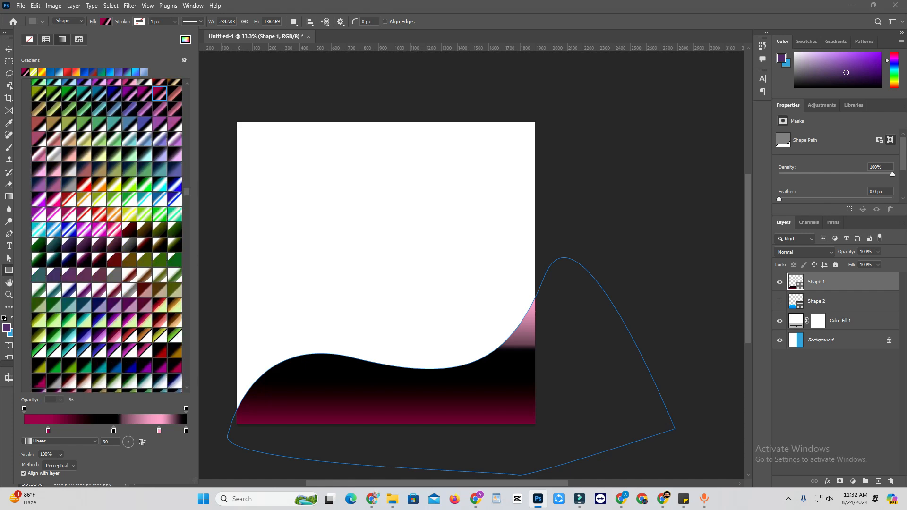
scroll(107, 235, "down", 12)
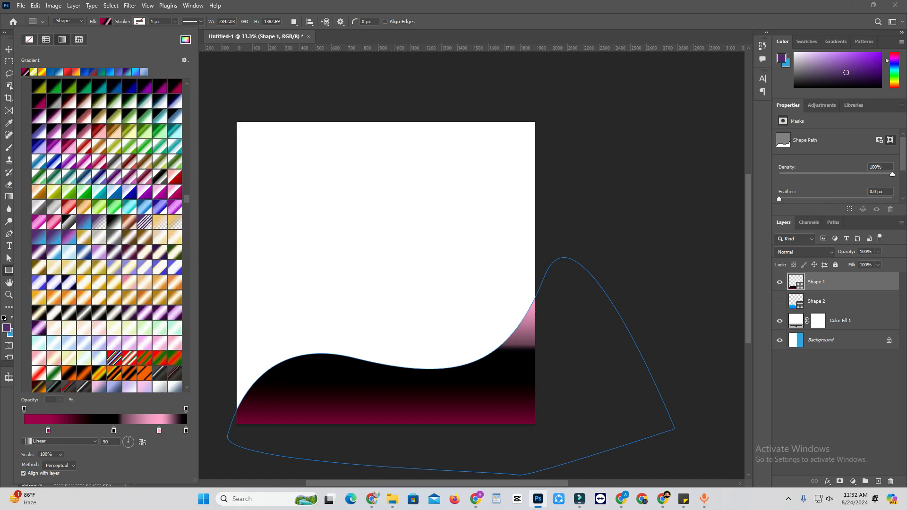
scroll(107, 235, "down", 6)
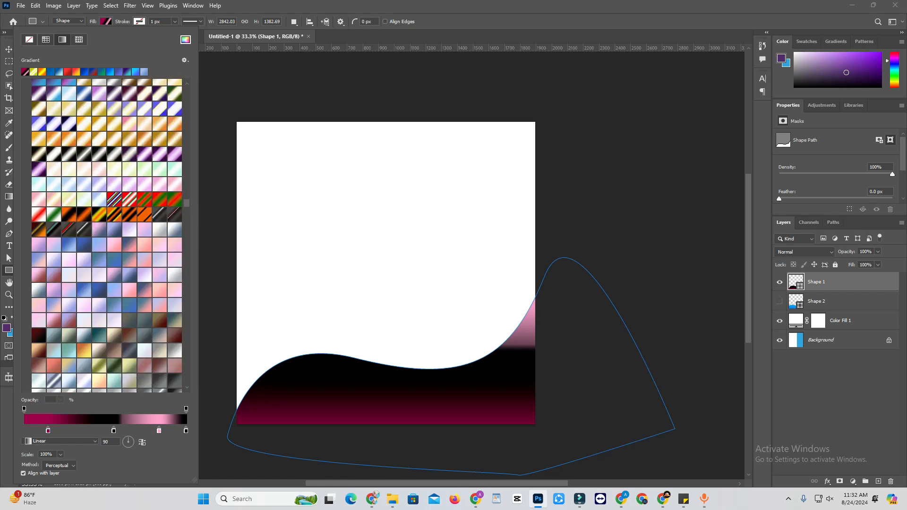
left_click(84, 351)
left_click(84, 381)
scroll(84, 381, "down", 6)
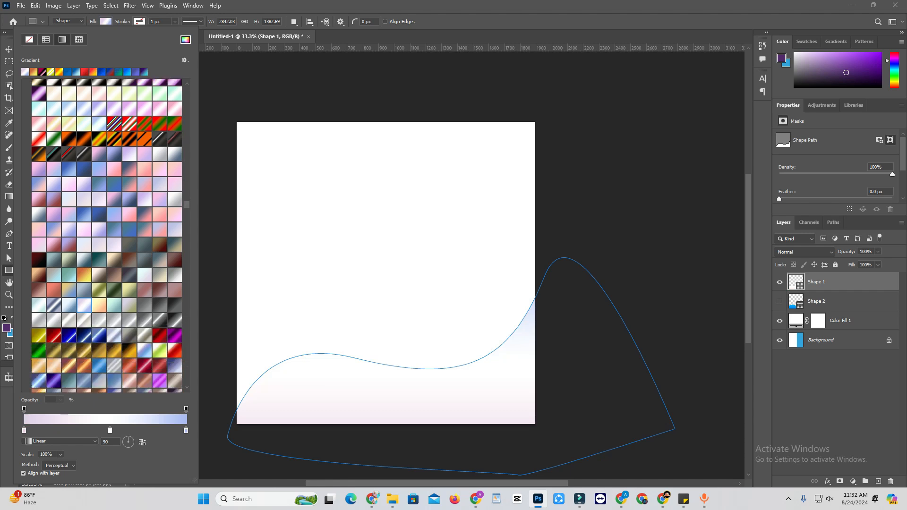
scroll(106, 235, "down", 2)
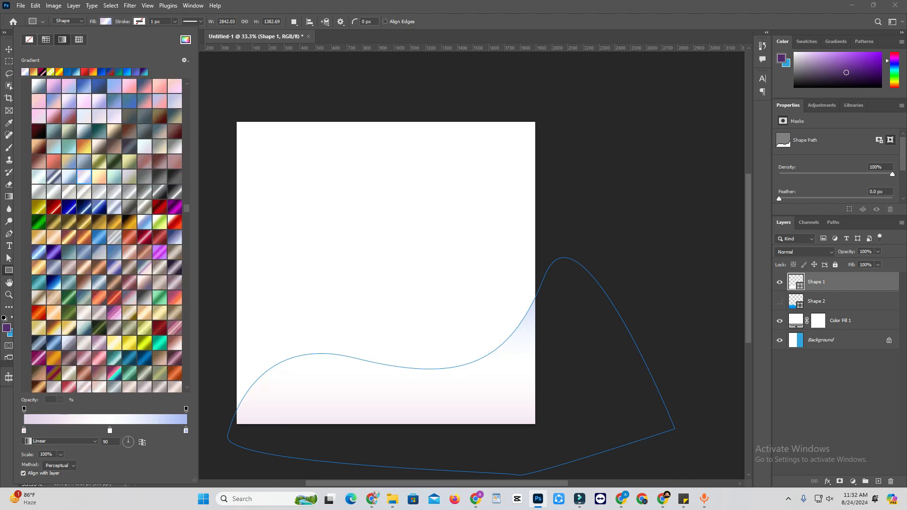
left_click(84, 192)
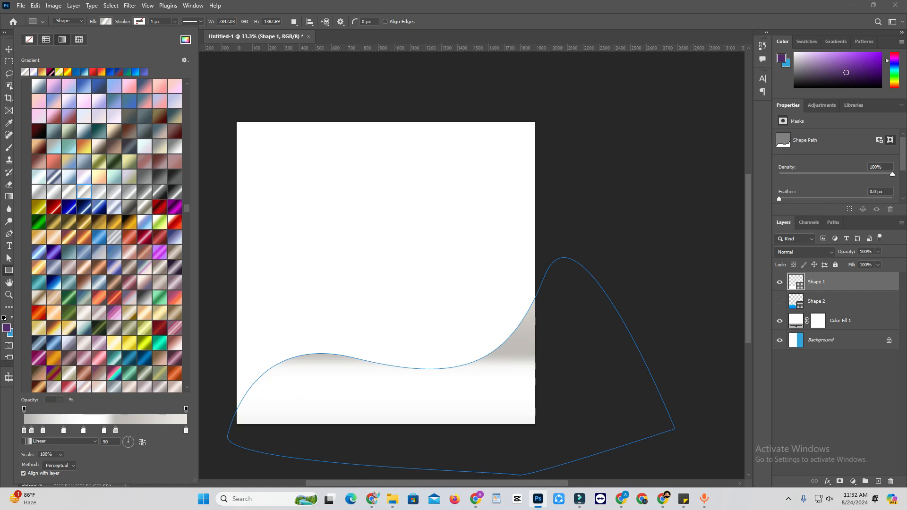
Step: Reapply the recent red gradient to Shape 1, and try dark-red and yellow-to-orange gradients from the collection
left_click(93, 72)
scroll(107, 235, "down", 2)
scroll(107, 235, "down", 10)
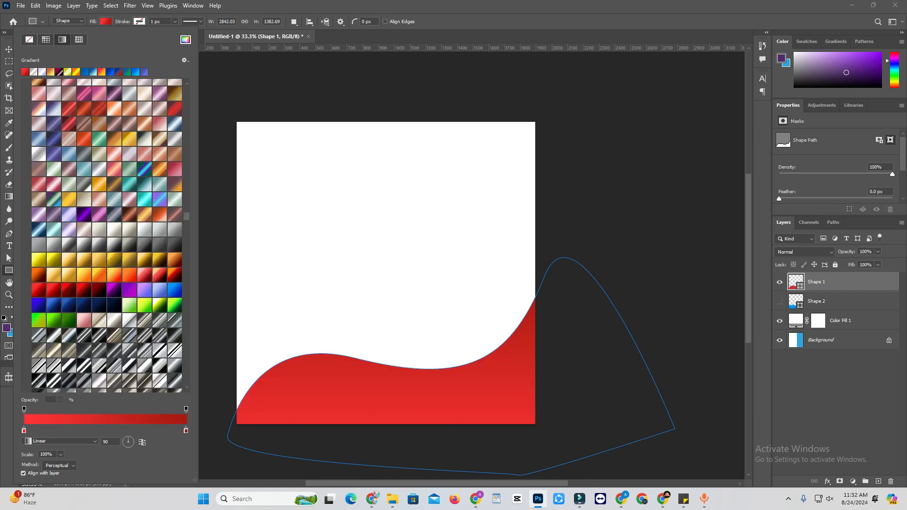
left_click(99, 290)
left_click(99, 275)
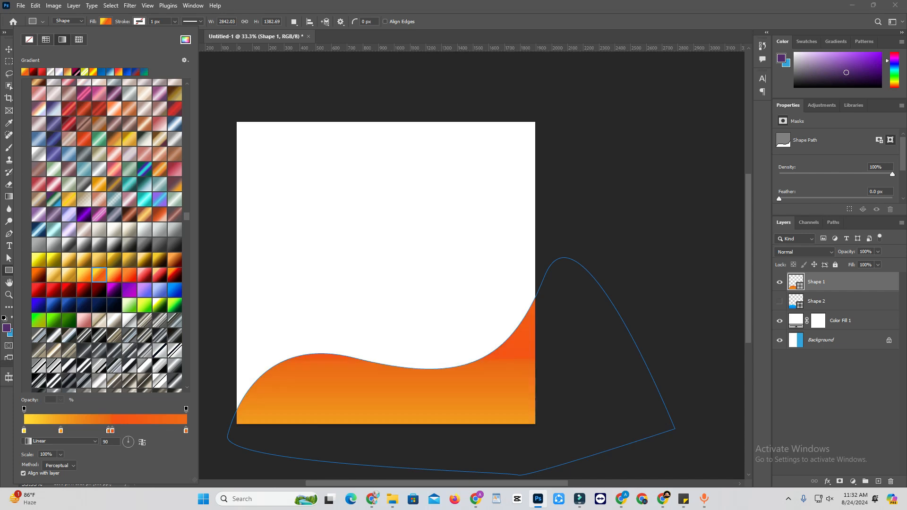
Step: Try metallic silver, red and grey gradients from the custom collection on Shape 1
scroll(99, 275, "down", 1)
scroll(106, 236, "down", 3)
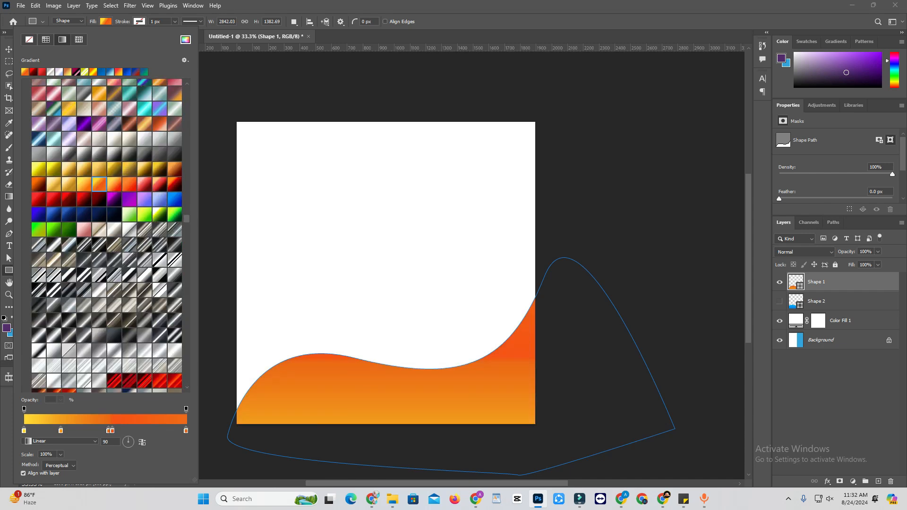
left_click(115, 139)
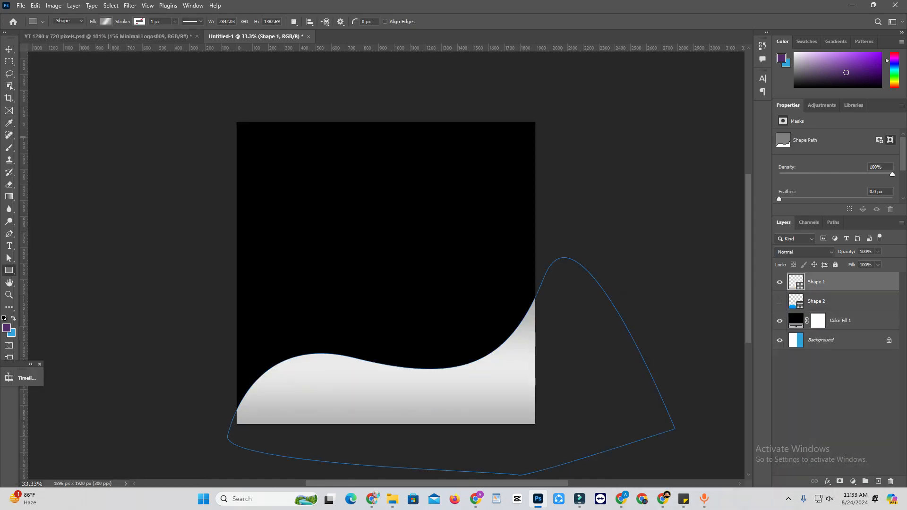
left_click(106, 21)
left_click(145, 327)
left_click(129, 297)
Step: Preview a cyan gradient on Shape 1 and settle on a bright-blue gradient from the collection
scroll(129, 298, "up", 10)
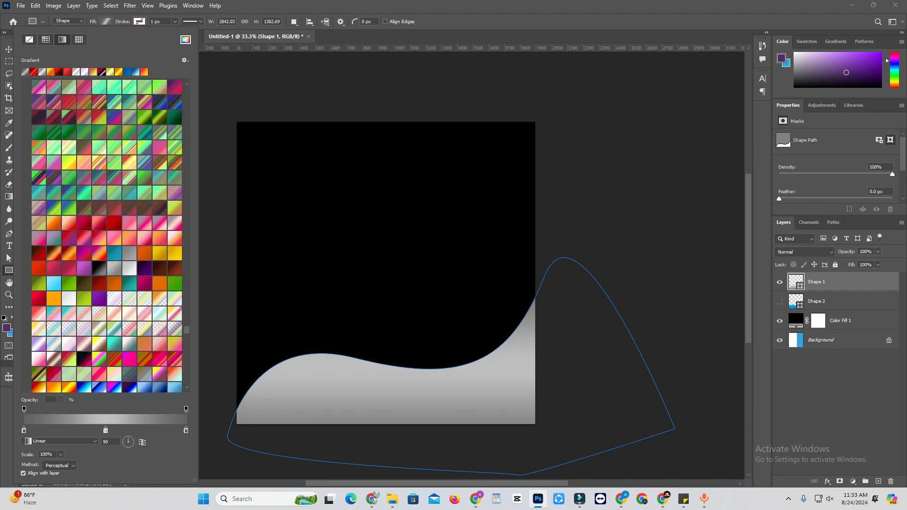
scroll(107, 235, "down", 10)
left_click(114, 324)
left_click(84, 234)
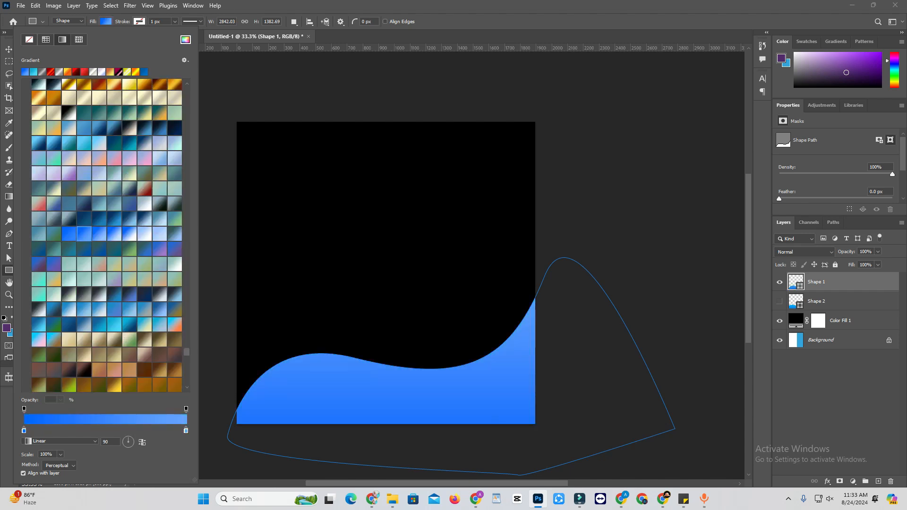
scroll(106, 236, "down", 5)
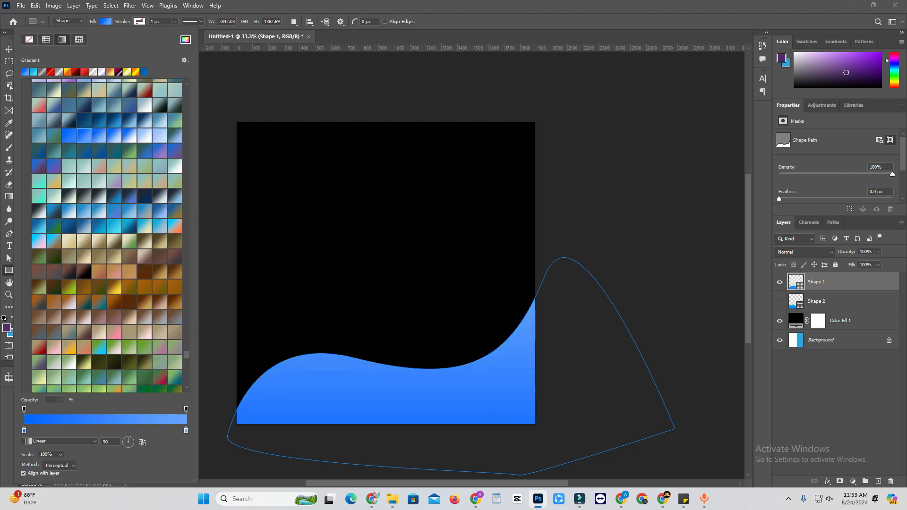
Step: Add a Gradient Overlay effect to the Color Fill 1 layer and move the Layer Style dialog clear of the artwork
left_click(838, 339)
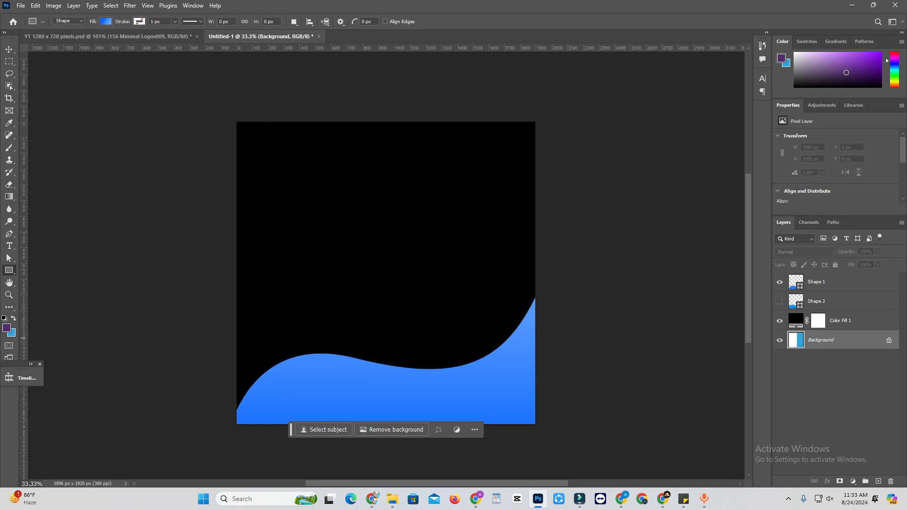
left_click(840, 318)
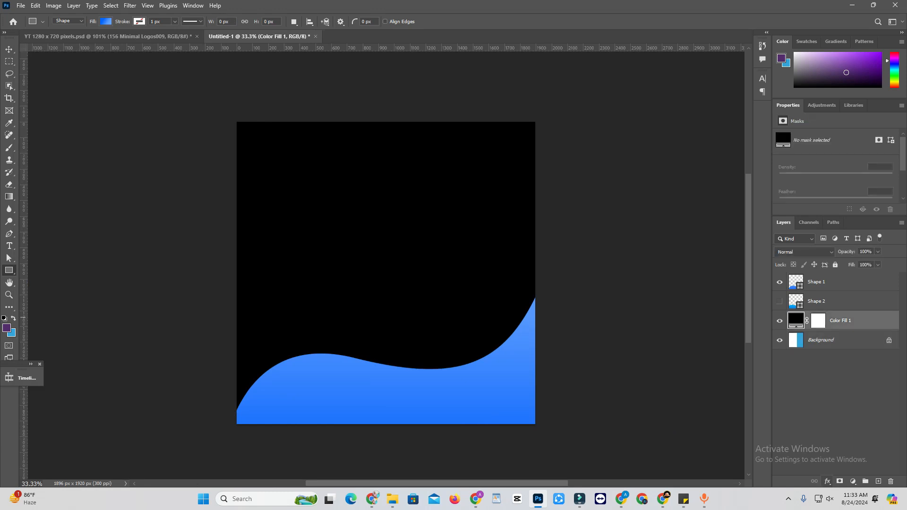
left_click(827, 481)
left_click(855, 446)
left_click_drag(502, 140, 493, 102)
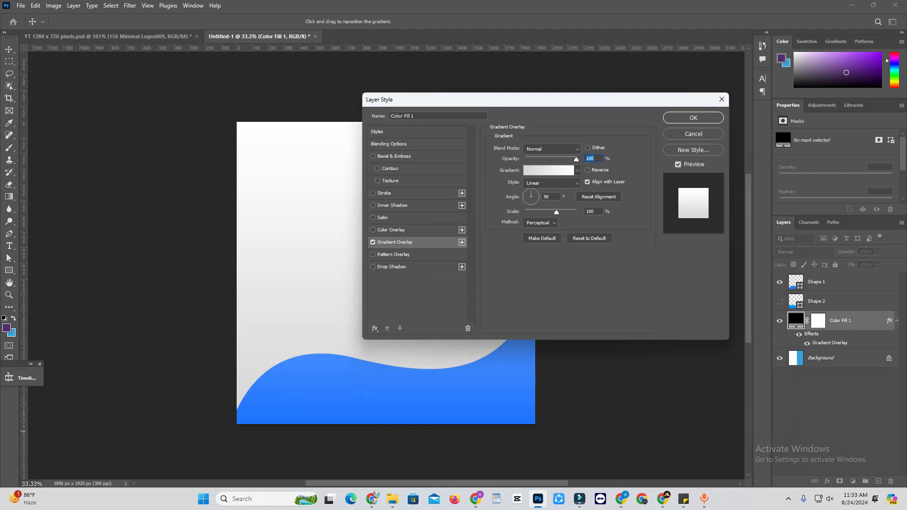
Step: Open the overlay's Gradient Editor, expand the custom episode All Gradients Collection group, and enlarge the editor to show many presets beside the artwork
left_click(548, 171)
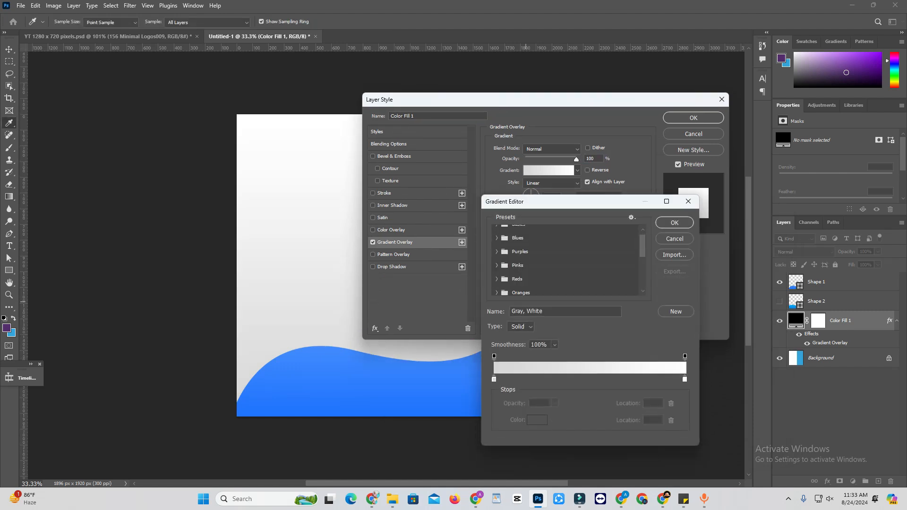
scroll(567, 260, "down", 5)
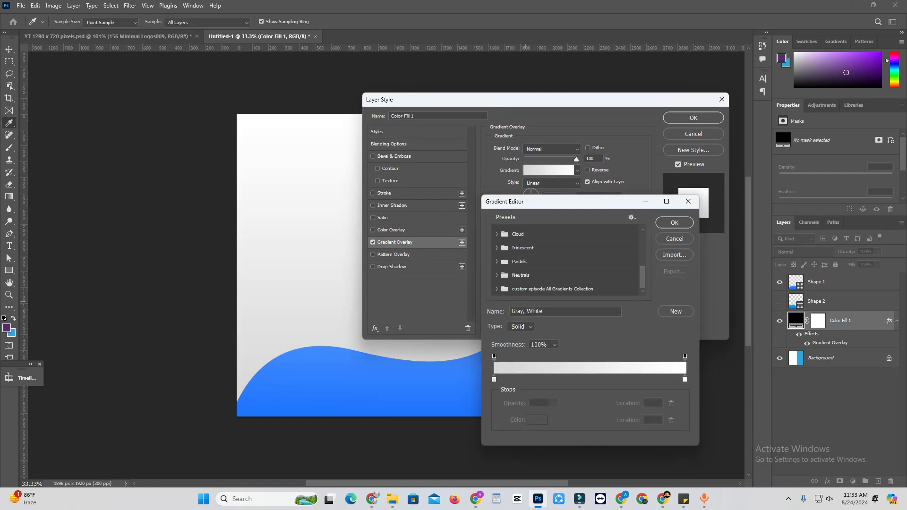
left_click(496, 288)
scroll(567, 260, "down", 3)
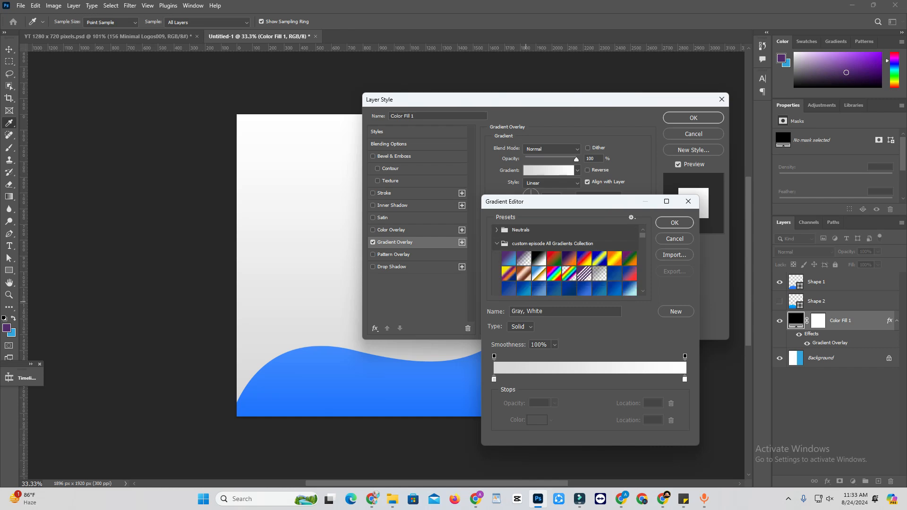
left_click_drag(699, 445, 781, 509)
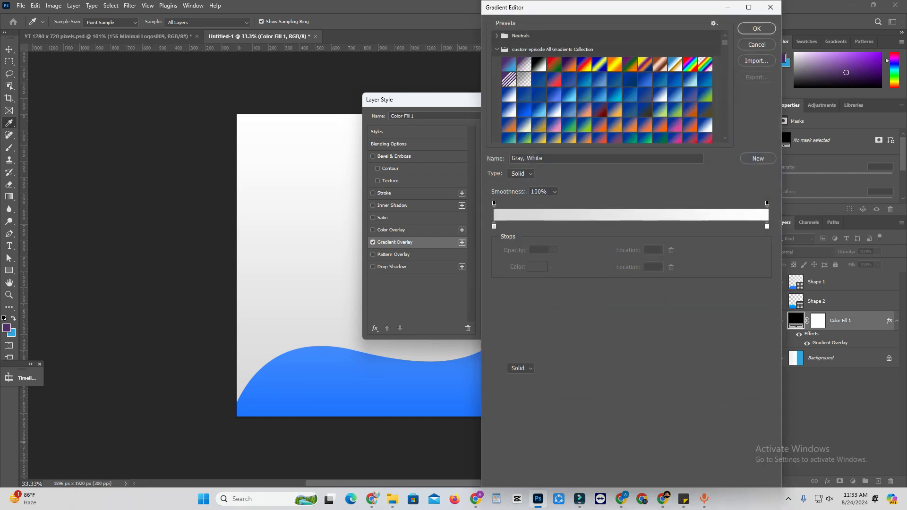
left_click_drag(481, 71, 278, 32)
left_click_drag(620, 7, 755, 58)
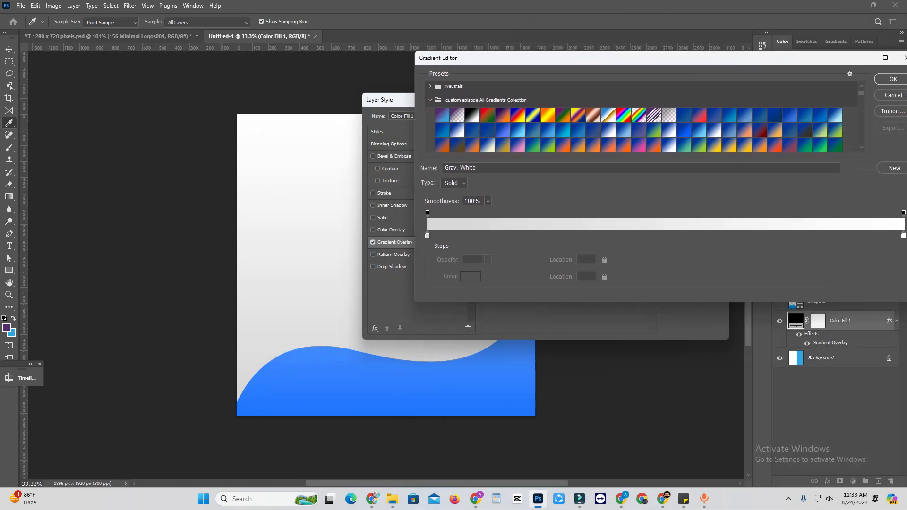
left_click_drag(414, 189, 621, 189)
left_click_drag(762, 302, 762, 487)
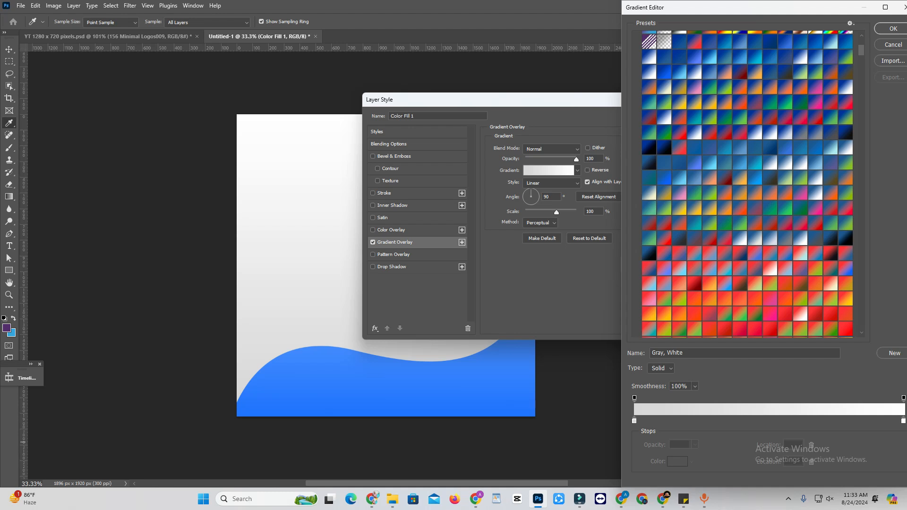
Step: Preview red-to-green, red and dark-blue gradients on the Color Fill 1 overlay, and choose a blue-to-black gradient from the collection
left_click(755, 285)
left_click(755, 312)
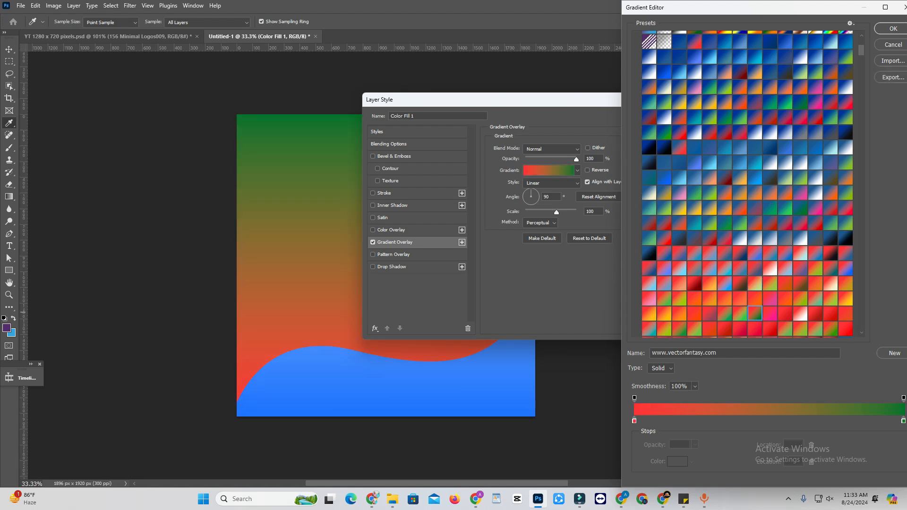
left_click(815, 312)
left_click(845, 235)
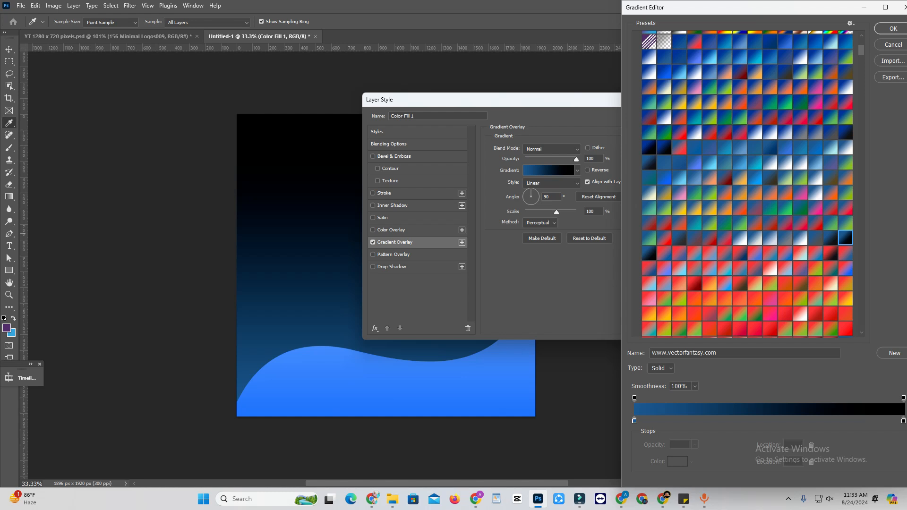
scroll(747, 183, "down", 4)
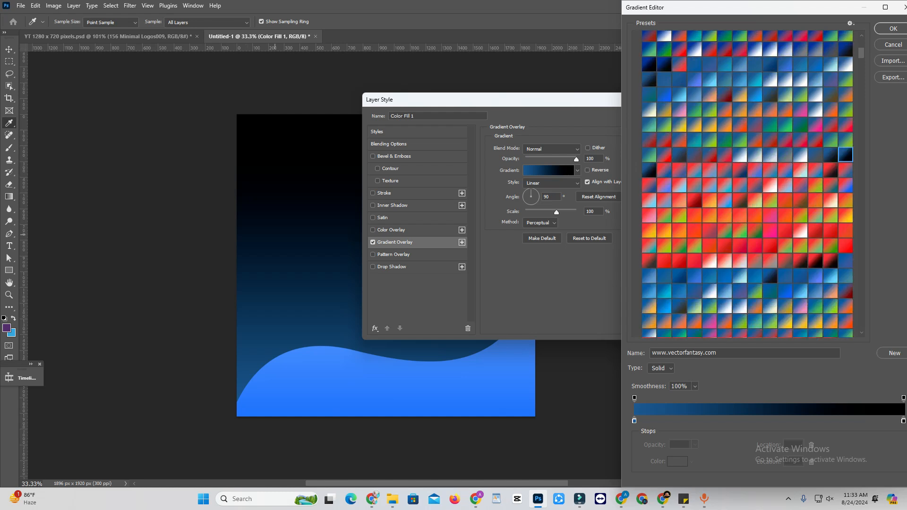
scroll(747, 183, "down", 4)
left_click(754, 284)
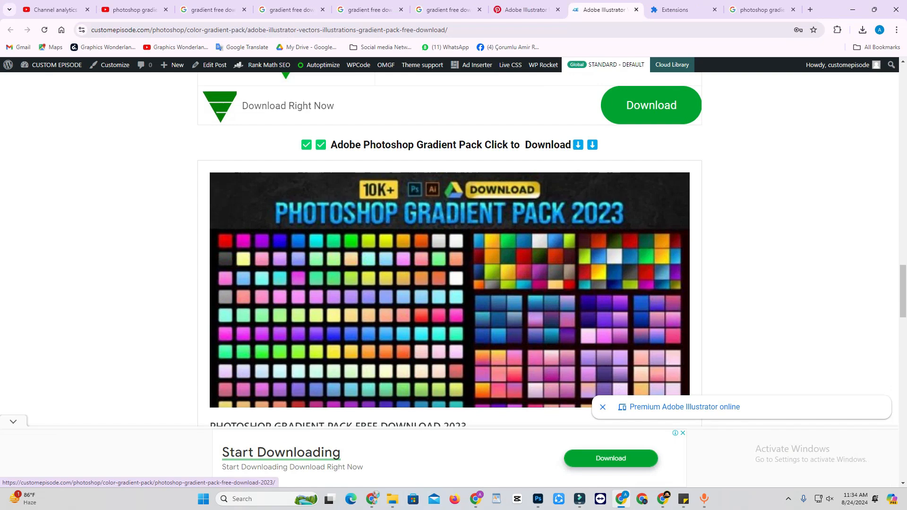
Step: Switch to Chrome and examine the Custom Episode gradient pack page, including its file details, download section and Photoshop Gradient Pack 2023 entry
scroll(449, 279, "up", 5)
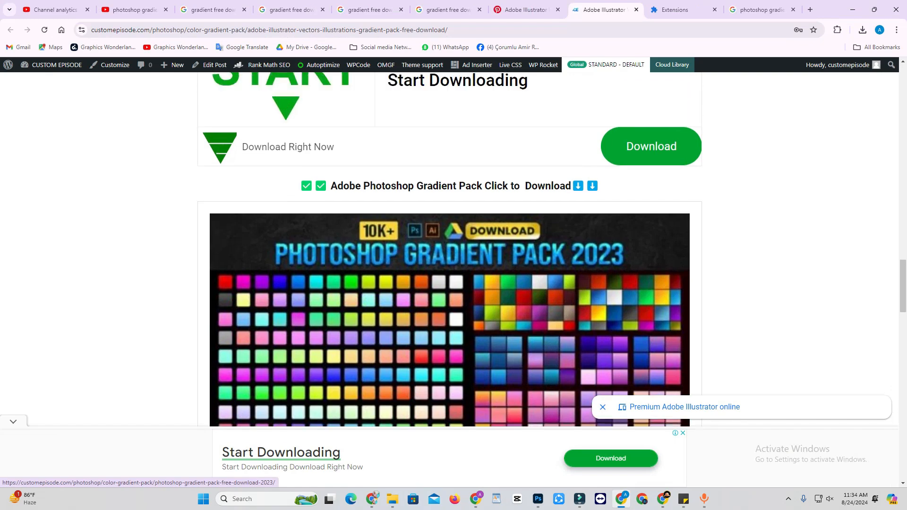
scroll(448, 246, "down", 6)
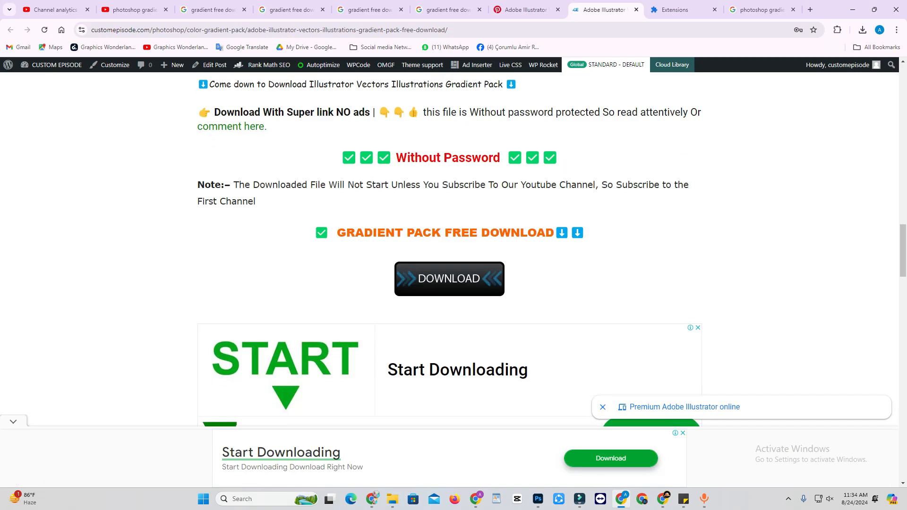
scroll(448, 250, "up", 2)
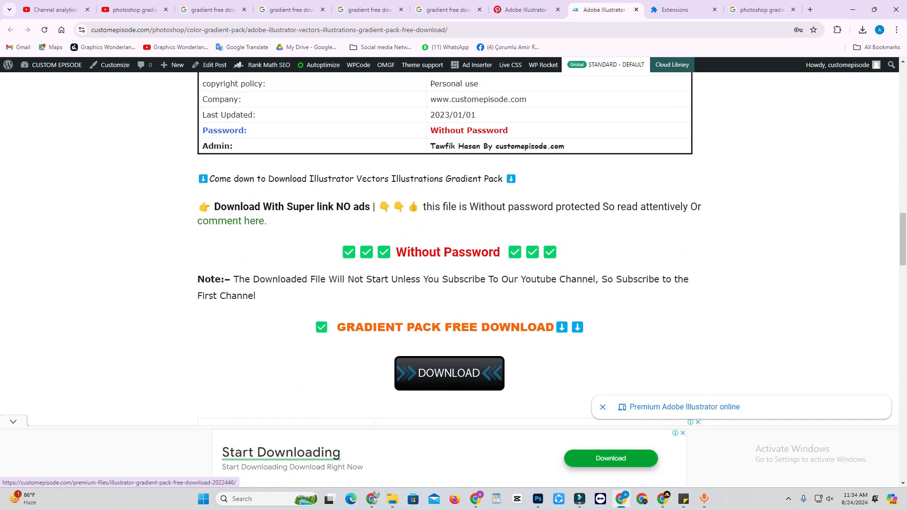
scroll(448, 246, "up", 1)
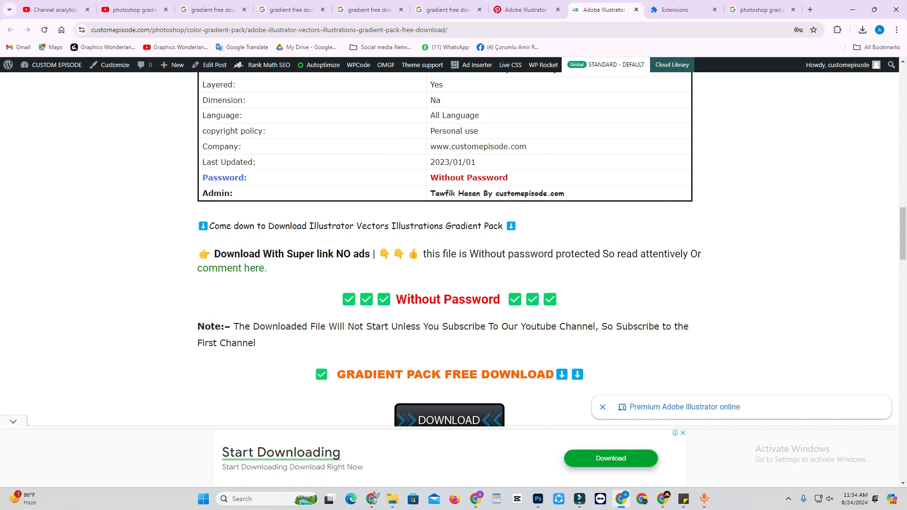
scroll(449, 246, "down", 15)
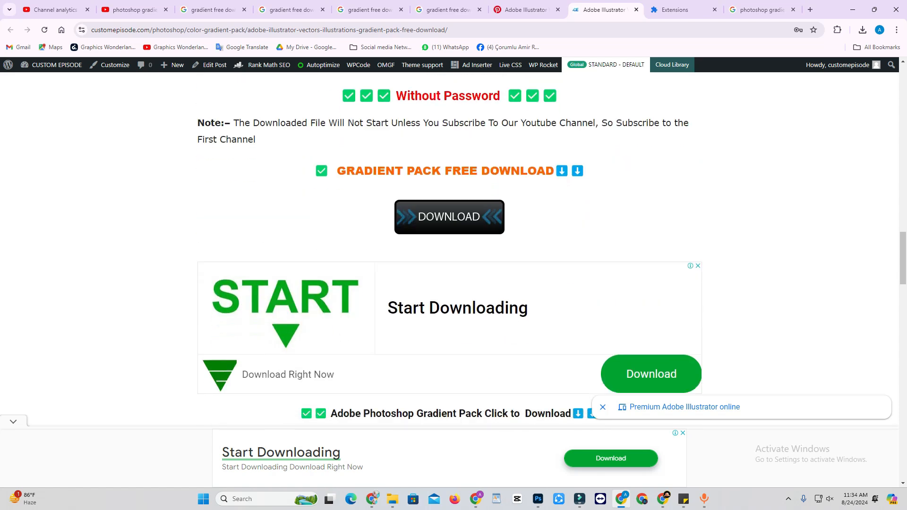
scroll(449, 245, "up", 6)
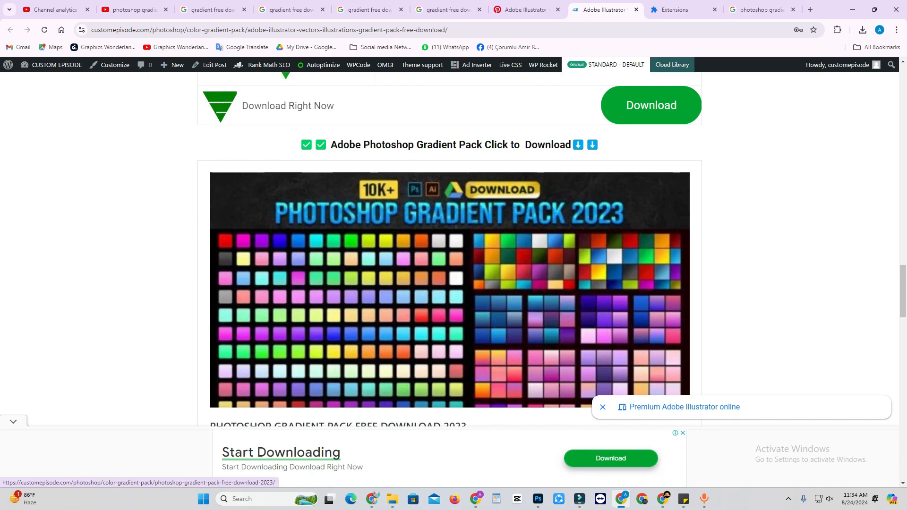
scroll(448, 246, "up", 20)
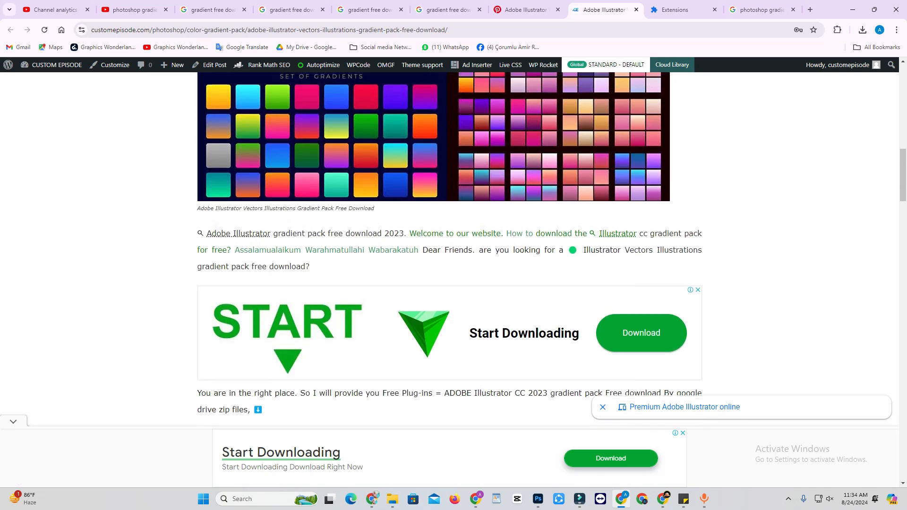
scroll(448, 246, "up", 5)
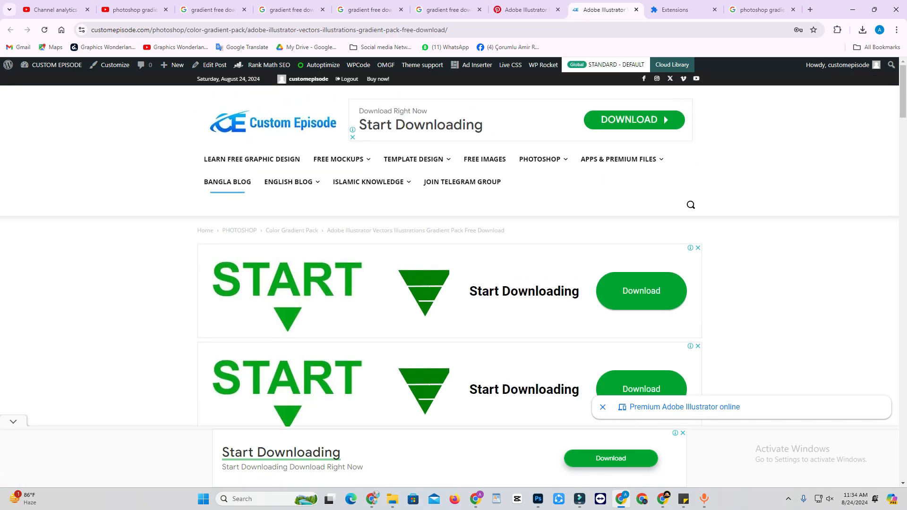